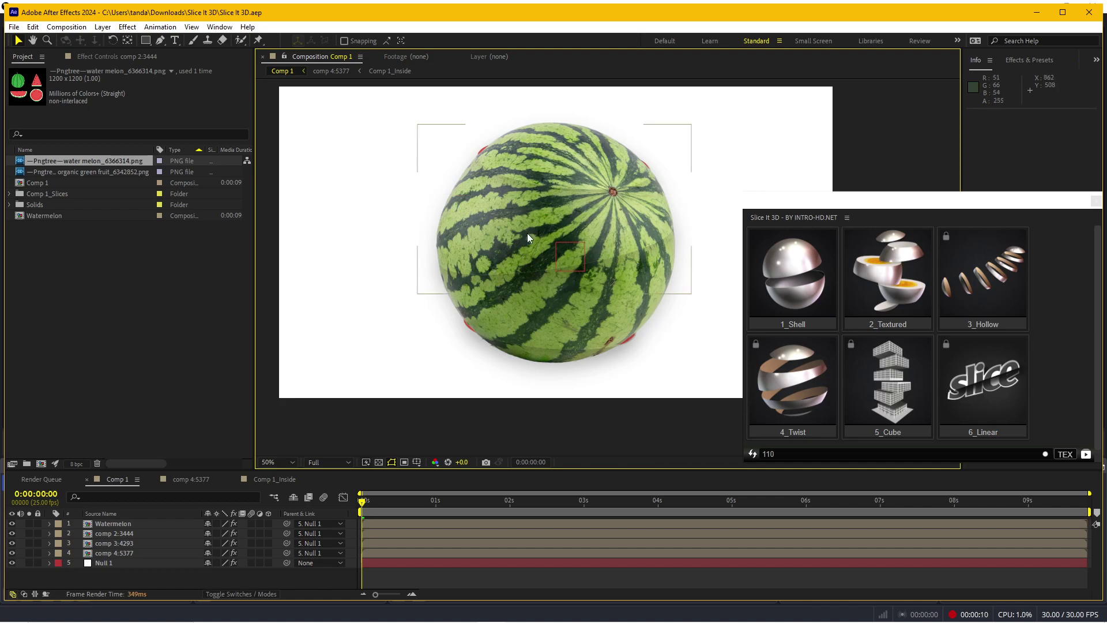
# Drag melon pieces apart, undo to restore the whole melon, and save the project
pyautogui.moveTo(521, 231); pyautogui.dragTo(523, 265)
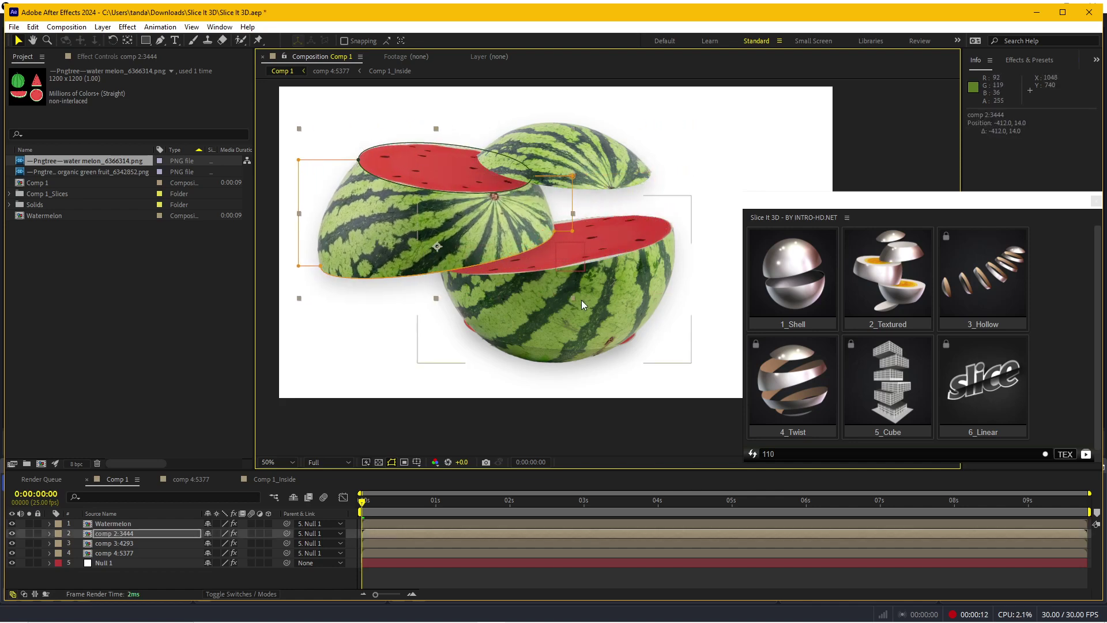
pyautogui.moveTo(582, 300); pyautogui.dragTo(663, 301)
pyautogui.moveTo(594, 163)
pyautogui.mouseDown()
pyautogui.moveTo(618, 145)
pyautogui.moveTo(590, 161)
pyautogui.mouseUp()
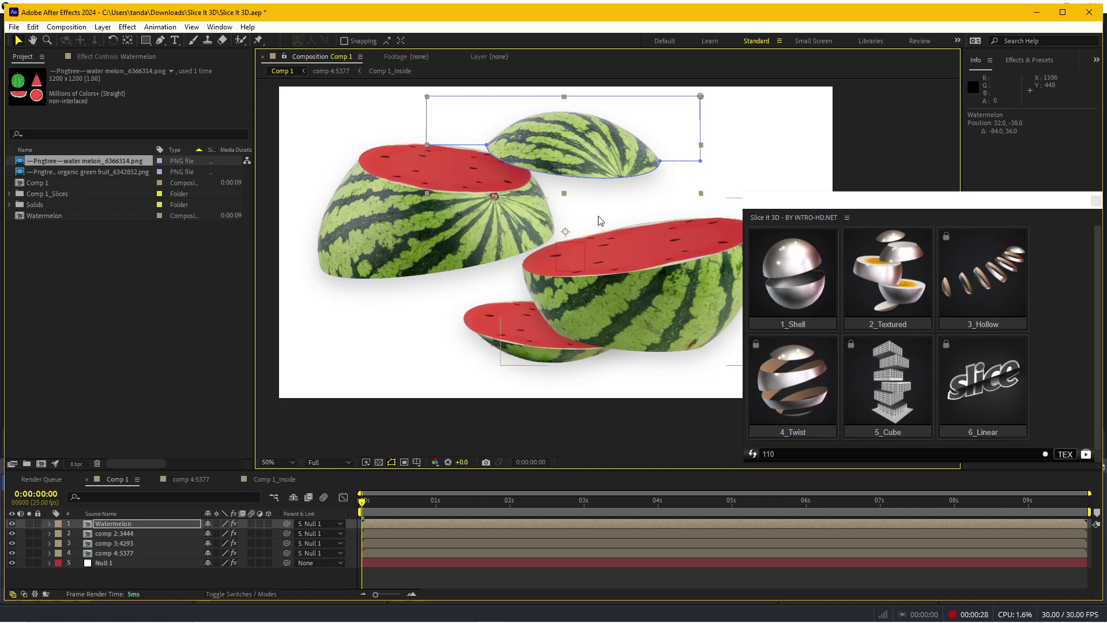
pyautogui.hotkey('ctrl', 's')
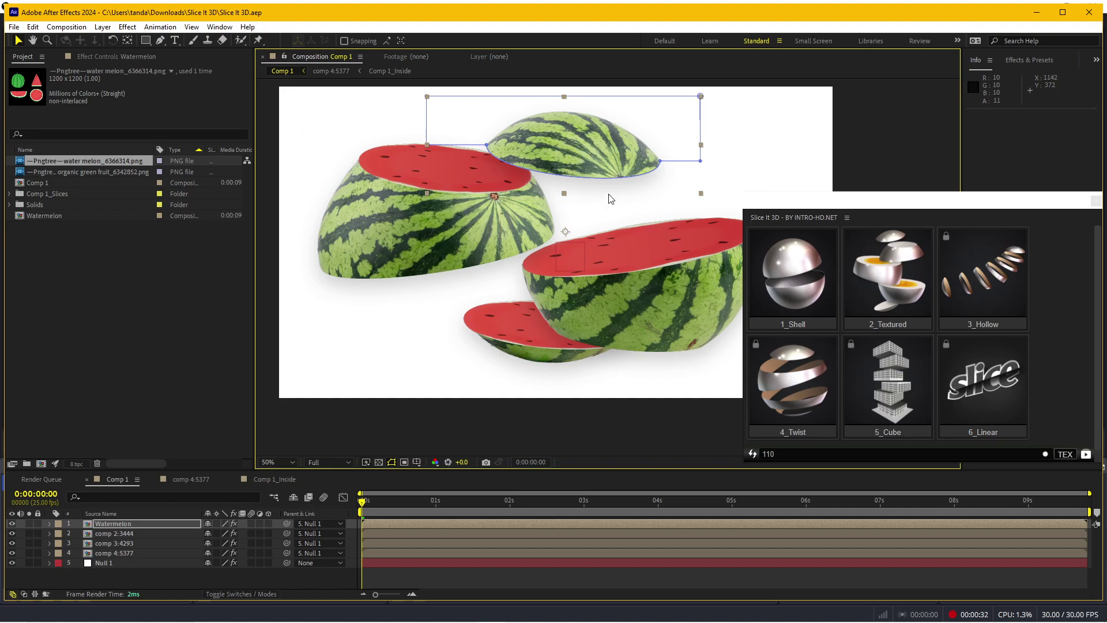
pyautogui.hotkey('ctrl', 'z')
pyautogui.hotkey('ctrl', 'z')
pyautogui.hotkey('ctrl', 'z')
pyautogui.hotkey('ctrl', 'z')
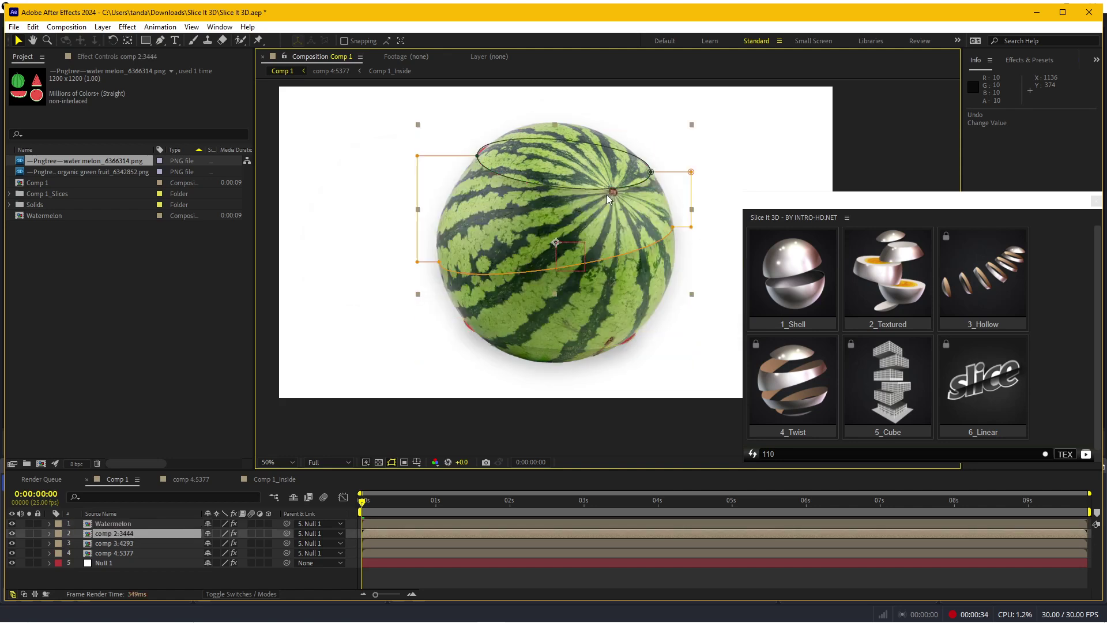
pyautogui.hotkey('ctrl', 's')
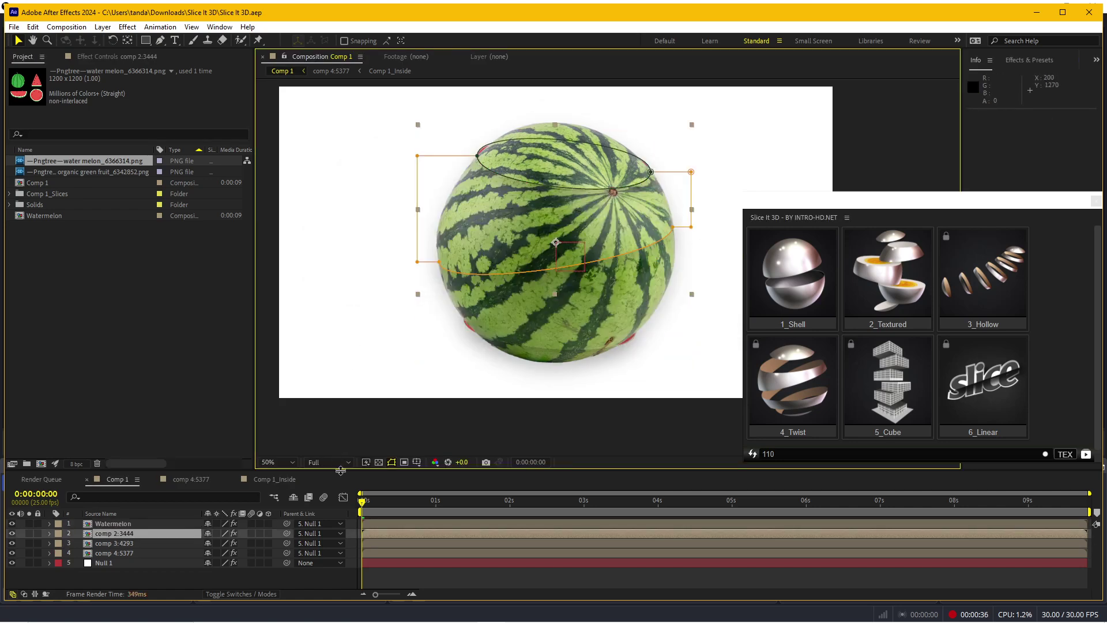
pyautogui.click(393, 533)
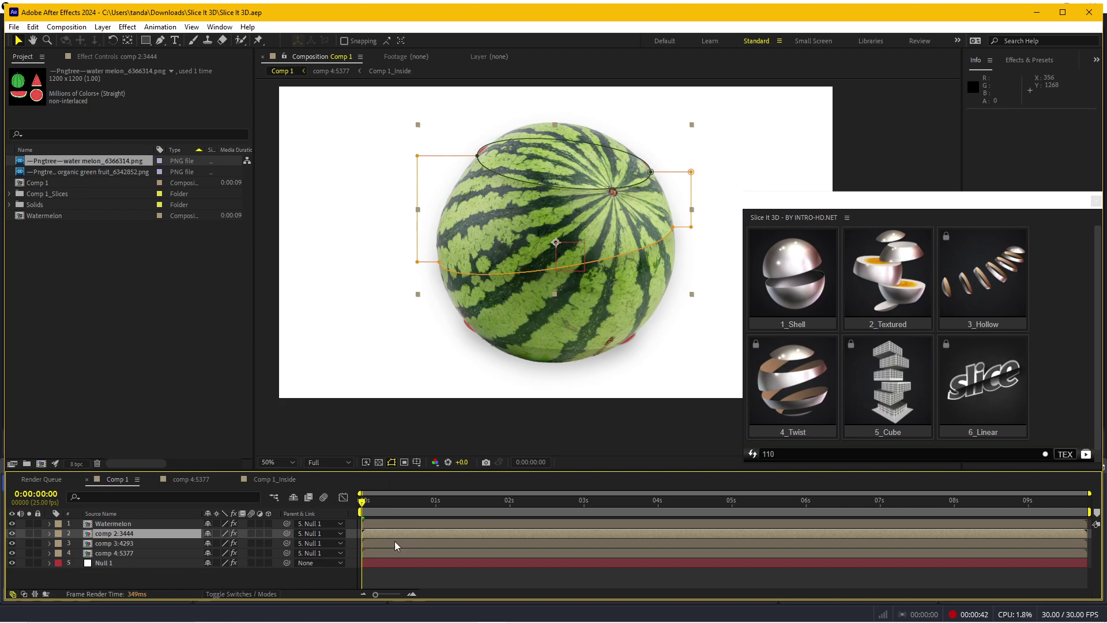
pyautogui.click(400, 575)
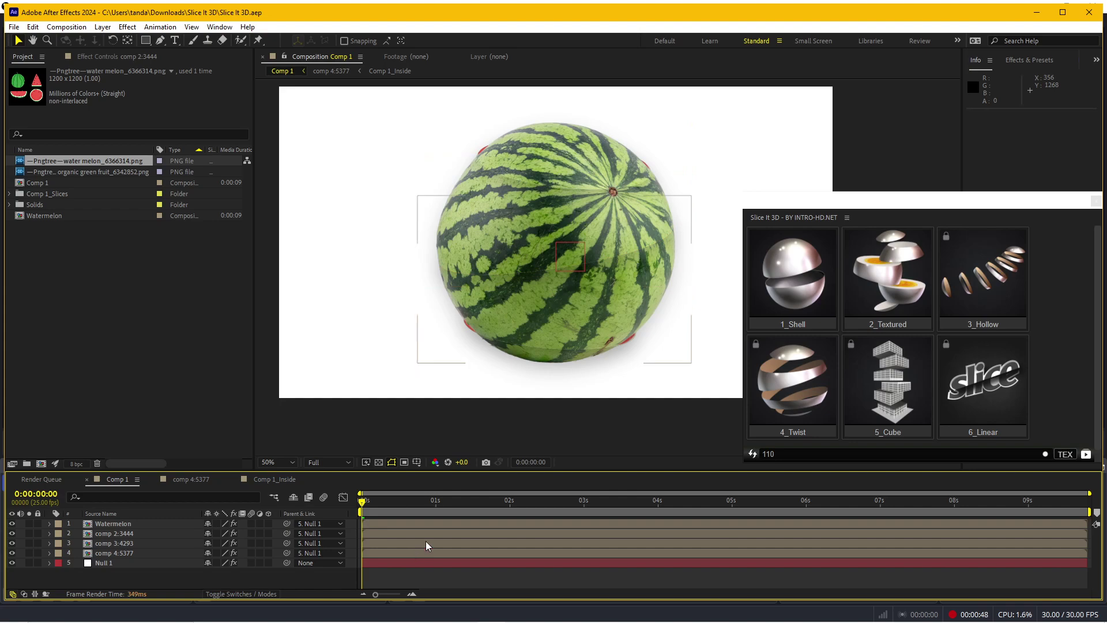
# Start a new project with a white 1920x1080 Comp 1 and close the Slice It 3D panel
pyautogui.click(14, 27)
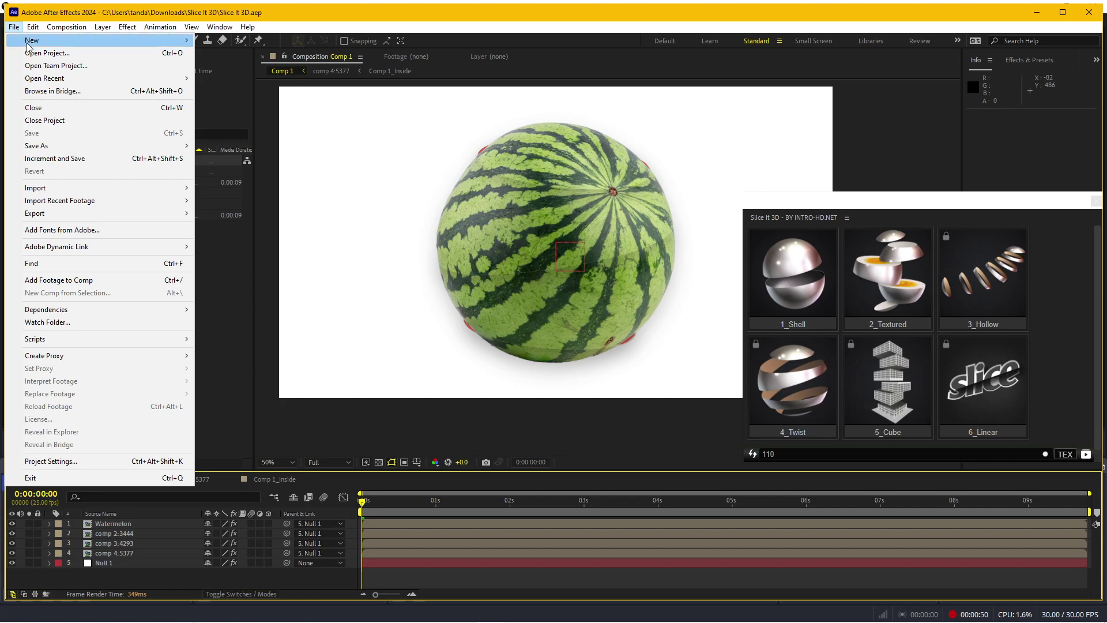
pyautogui.moveTo(53, 41)
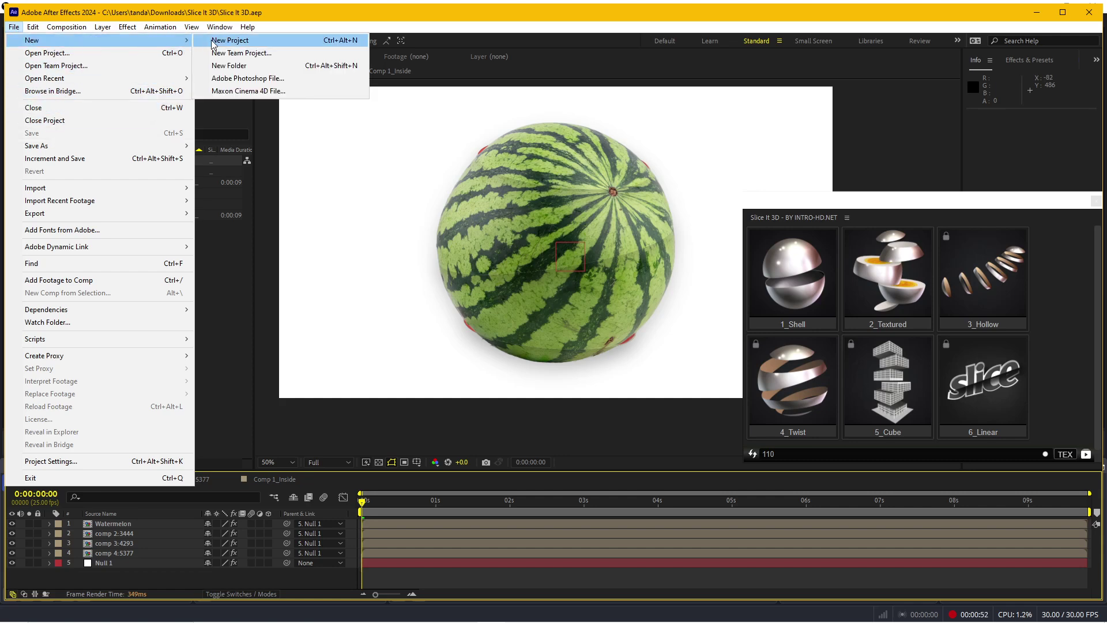
pyautogui.click(218, 42)
pyautogui.click(41, 464)
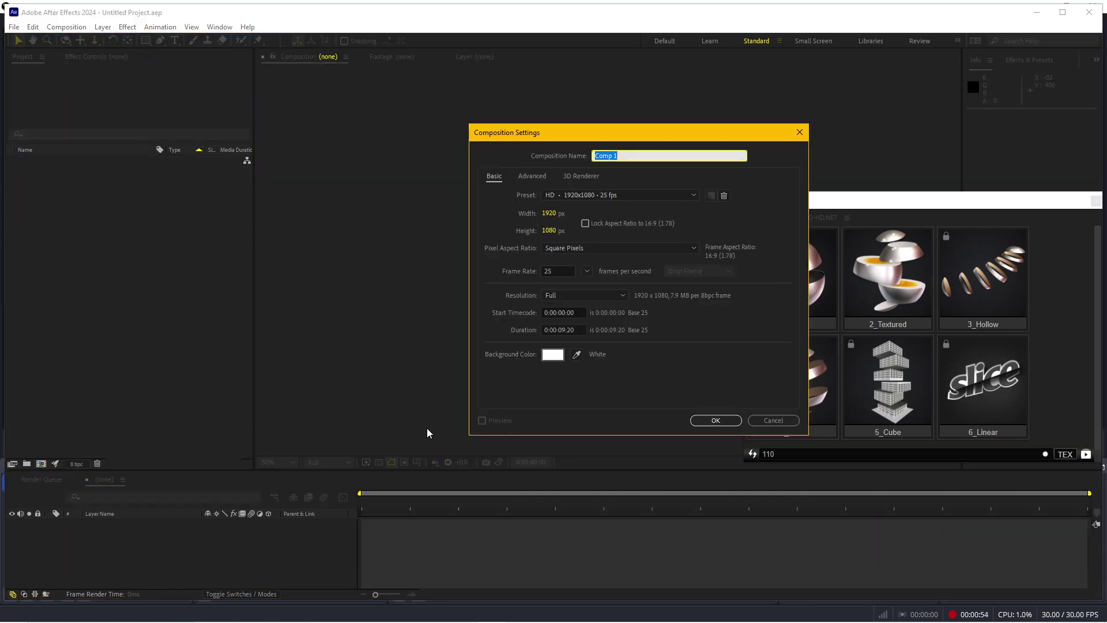
pyautogui.click(715, 421)
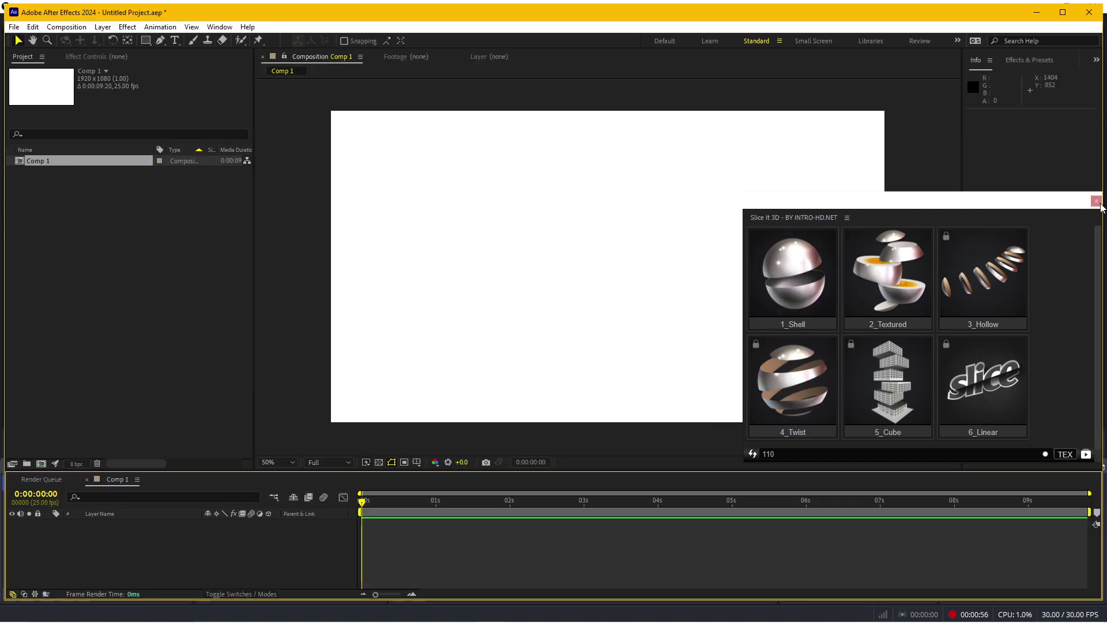
pyautogui.click(1095, 201)
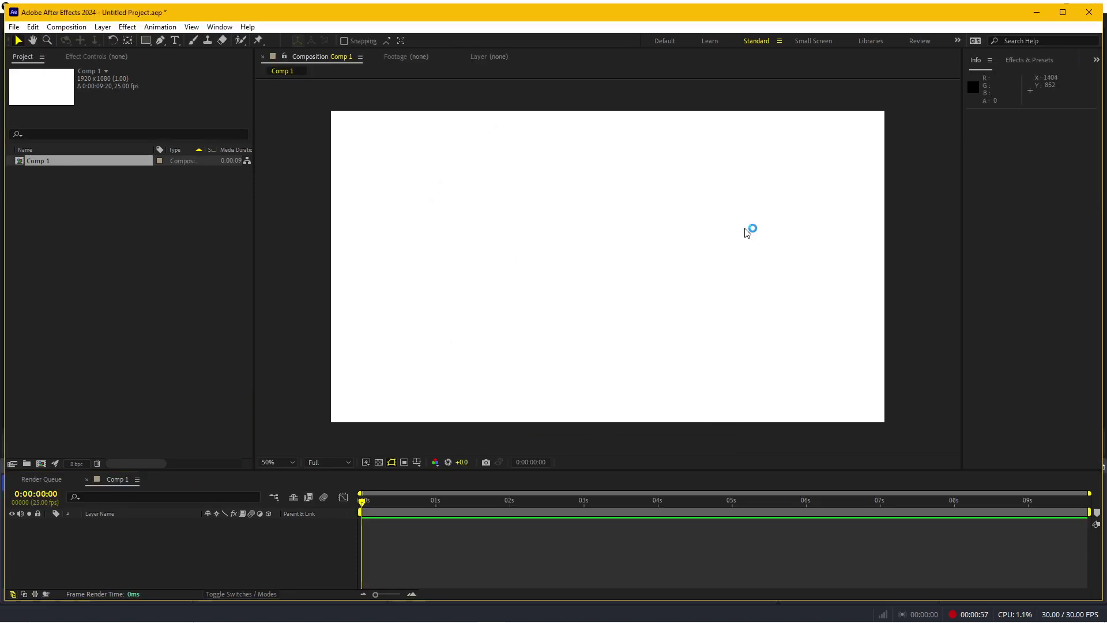
# Import both watermelon PNG images into the project
pyautogui.doubleClick(88, 264)
pyautogui.click(297, 142)
pyautogui.keyDown('ctrl'); pyautogui.click(233, 141); pyautogui.keyUp('ctrl')
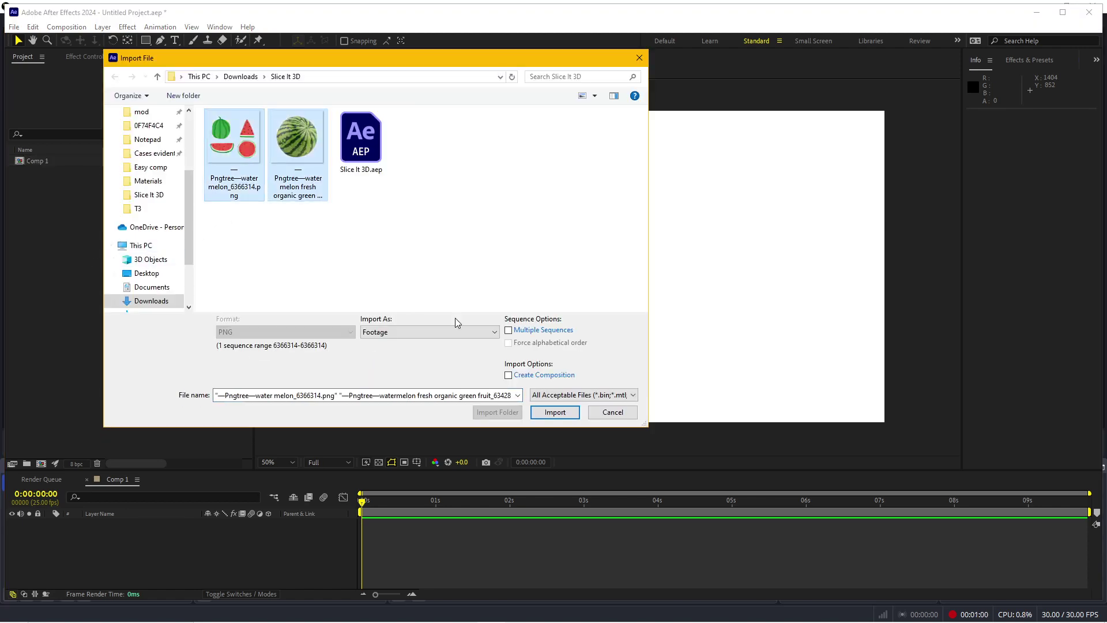
pyautogui.click(555, 412)
# Add the green watermelon PNG to Comp 1, scale it to 46%, and view at 50%
pyautogui.click(71, 248)
pyautogui.click(76, 172)
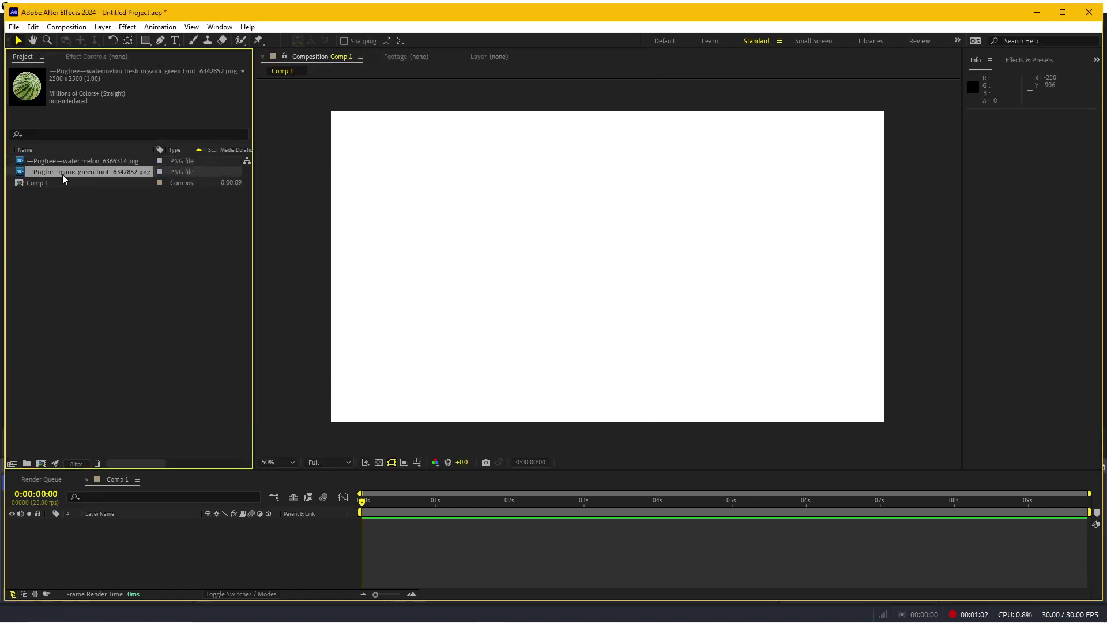
pyautogui.moveTo(62, 174); pyautogui.dragTo(137, 537)
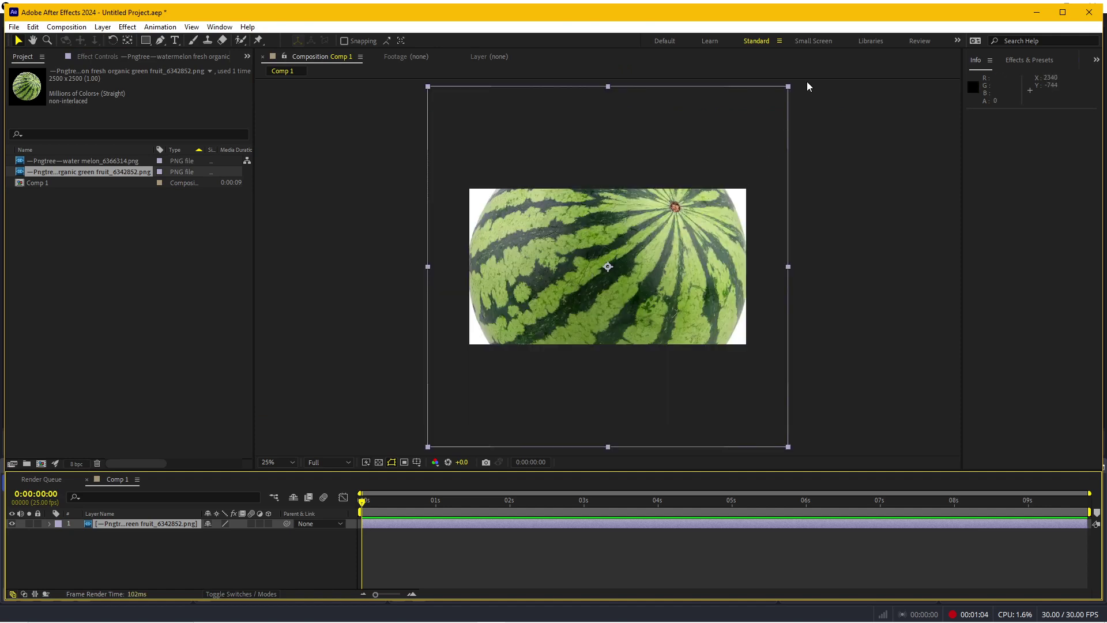
pyautogui.moveTo(788, 87); pyautogui.dragTo(692, 215)
pyautogui.press('.')
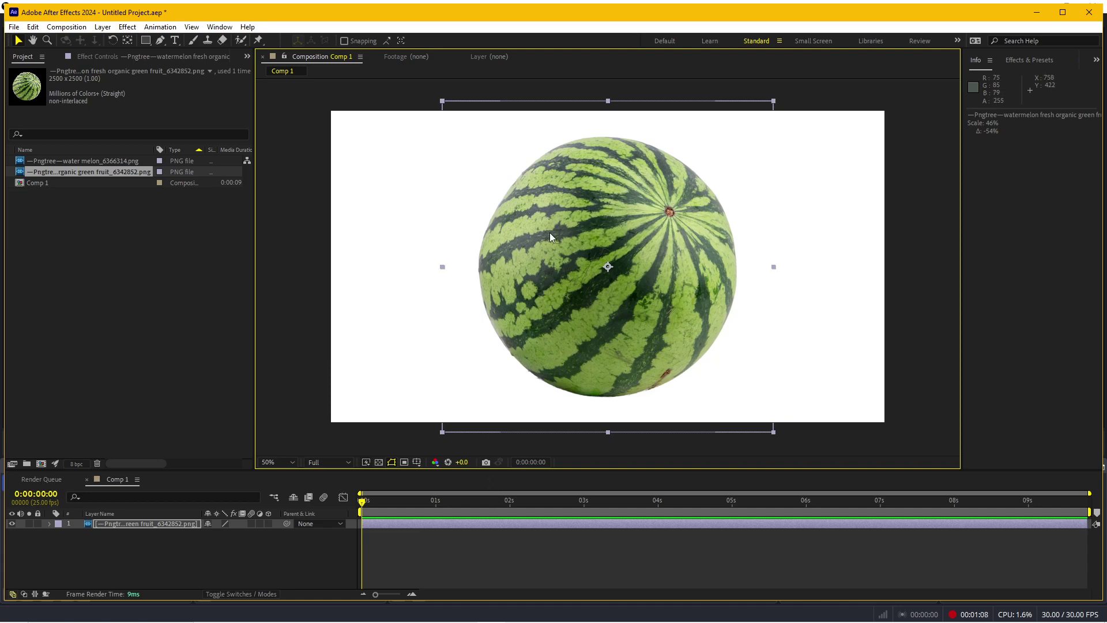
# Pre-compose the watermelon image layer into a new composition named Watermelon
pyautogui.click(124, 527)
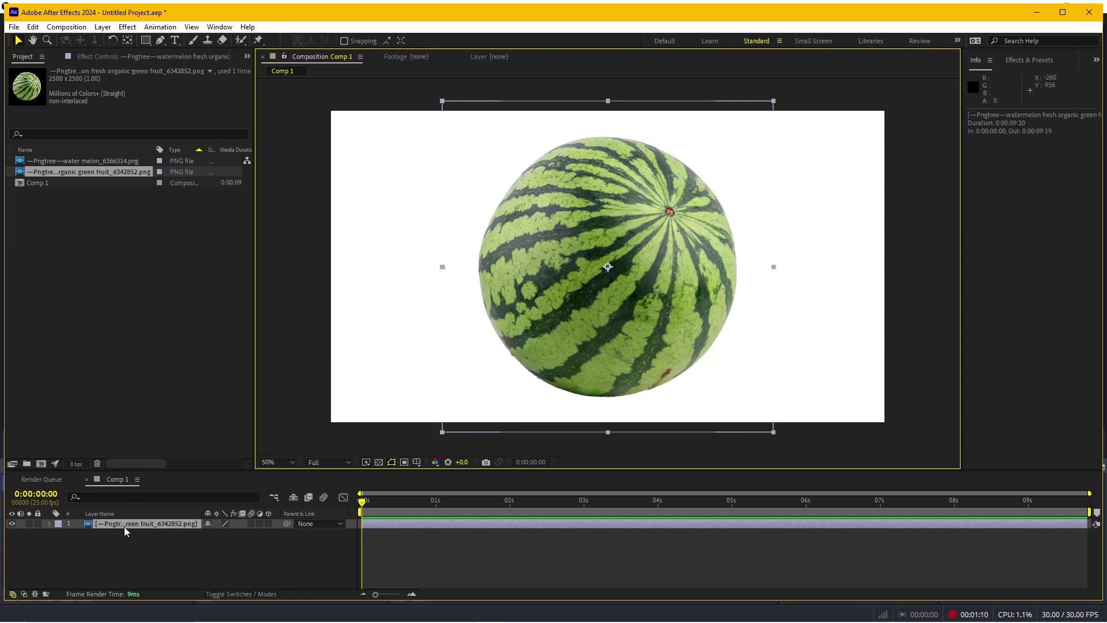
pyautogui.click(104, 29)
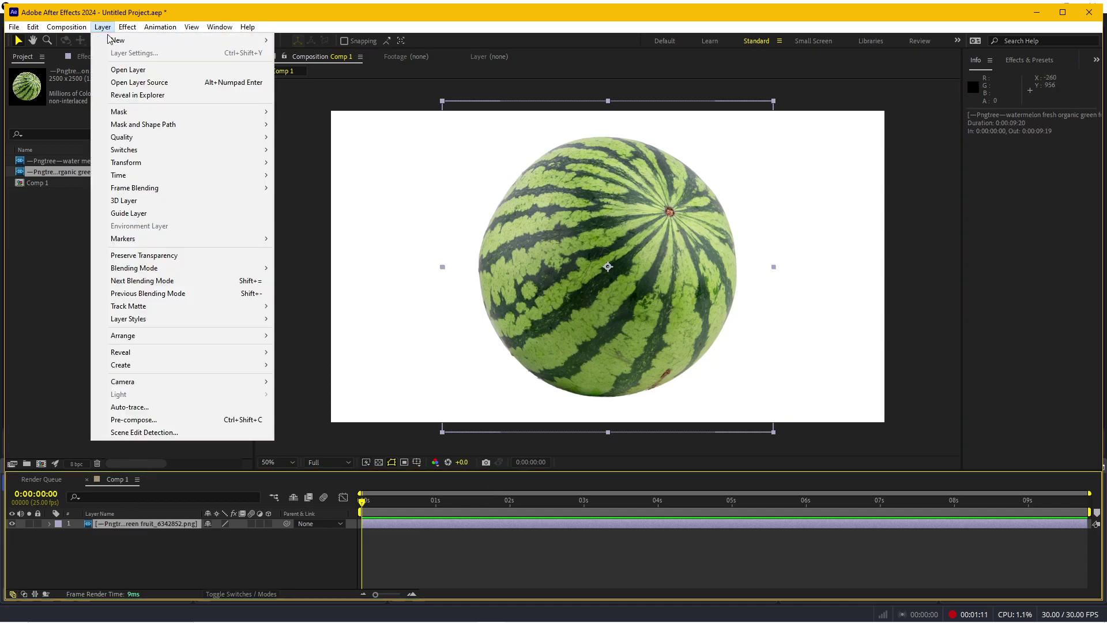
pyautogui.click(145, 421)
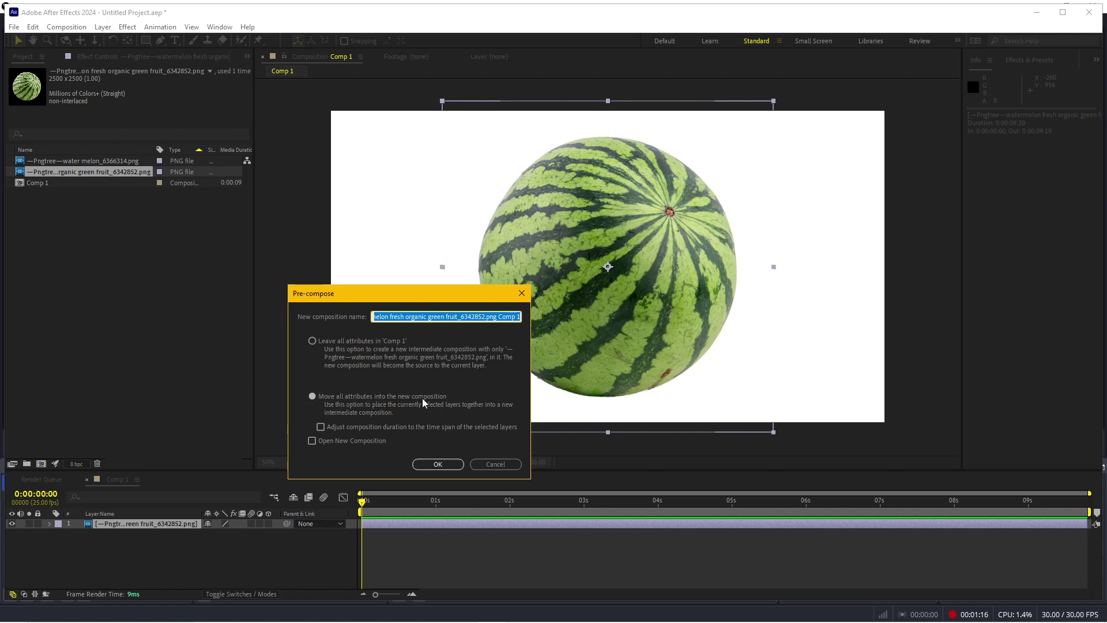
pyautogui.write('Watermelon')
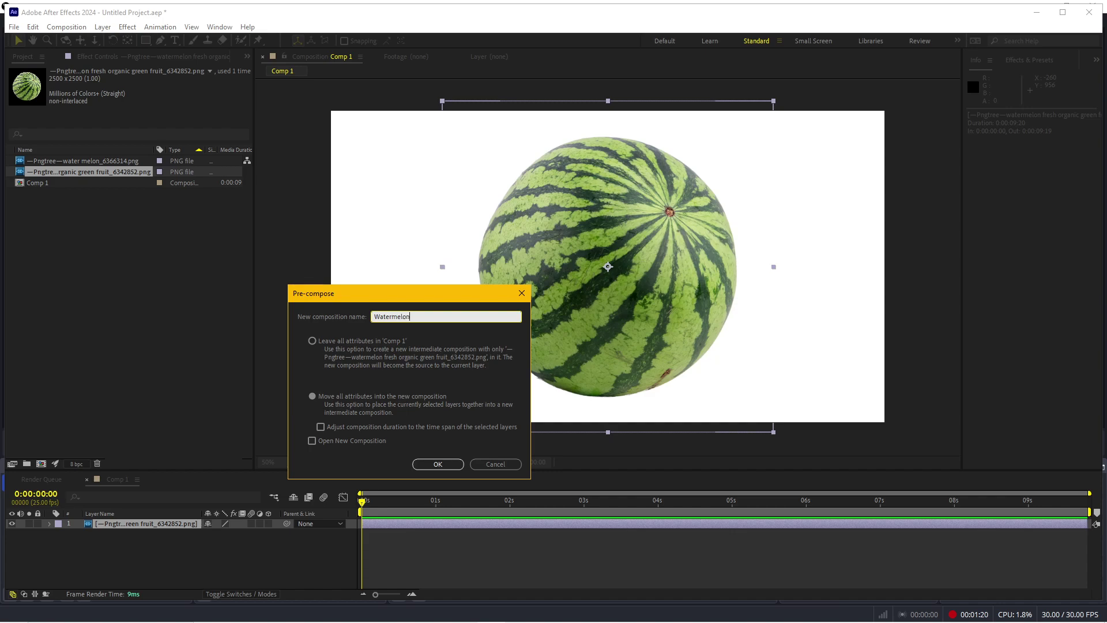
pyautogui.press('Return')
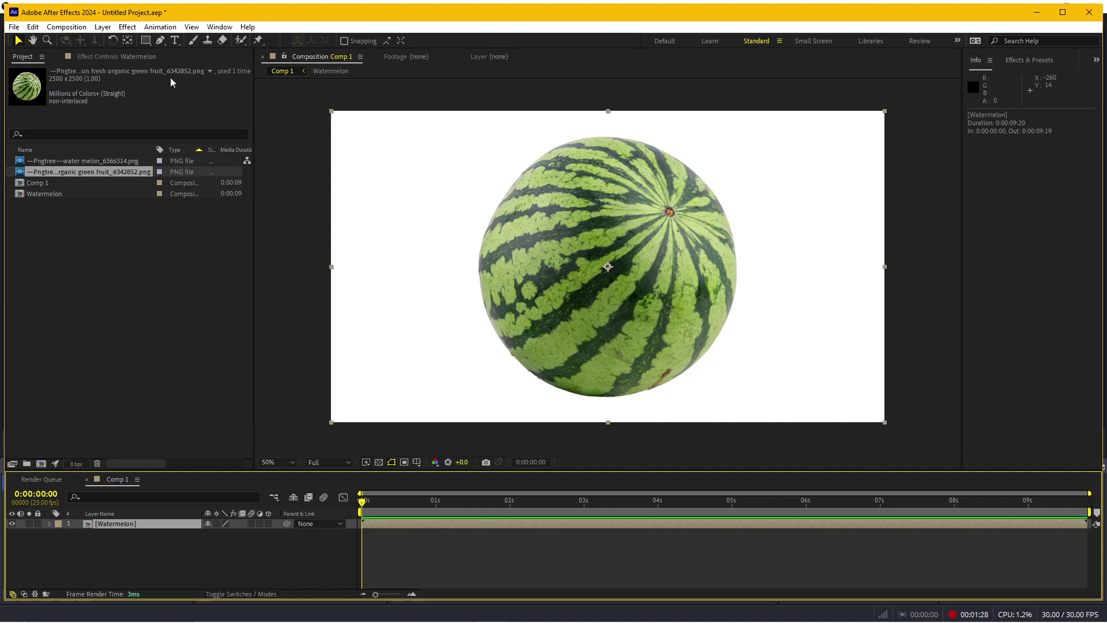
# Draw a rectangular Mask 1 around the whole melon and set its mask colour to red
pyautogui.click(146, 40)
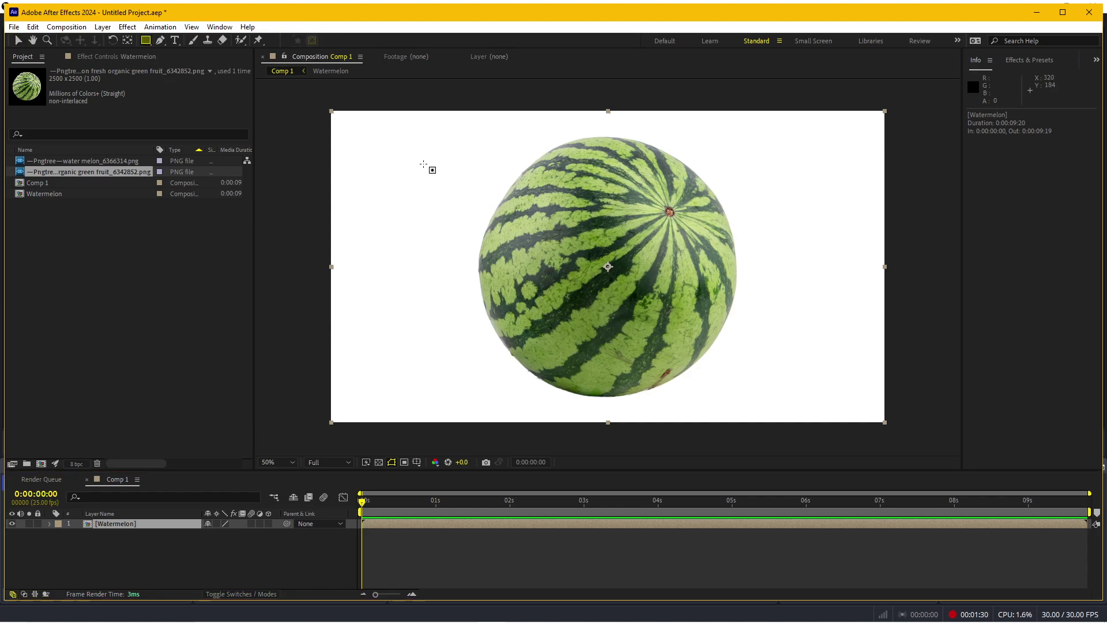
pyautogui.moveTo(455, 128); pyautogui.dragTo(753, 414)
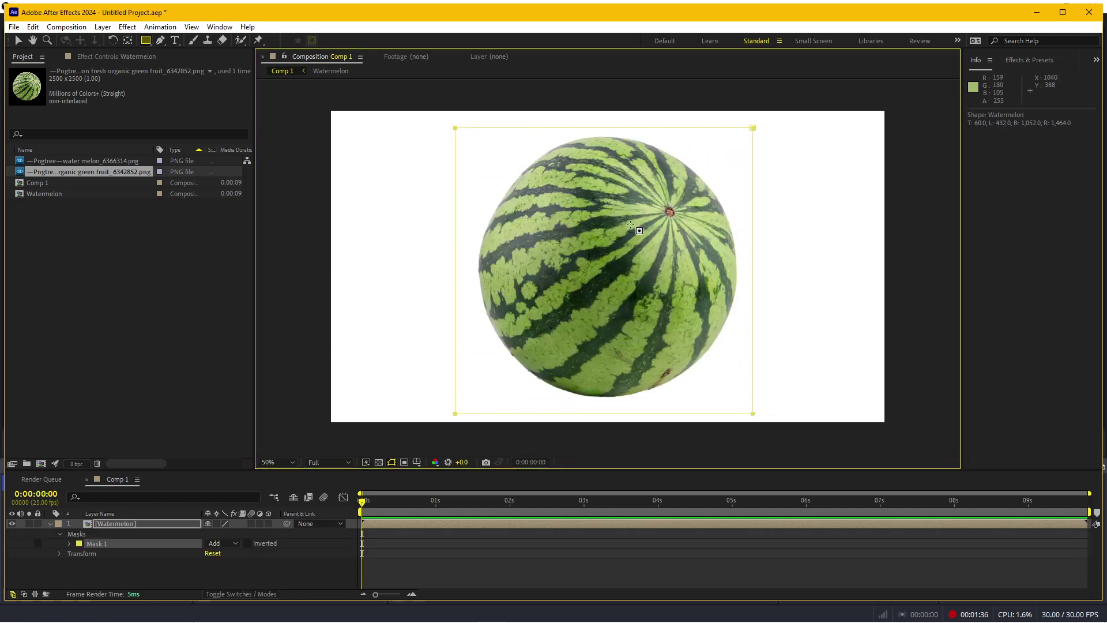
pyautogui.click(79, 543)
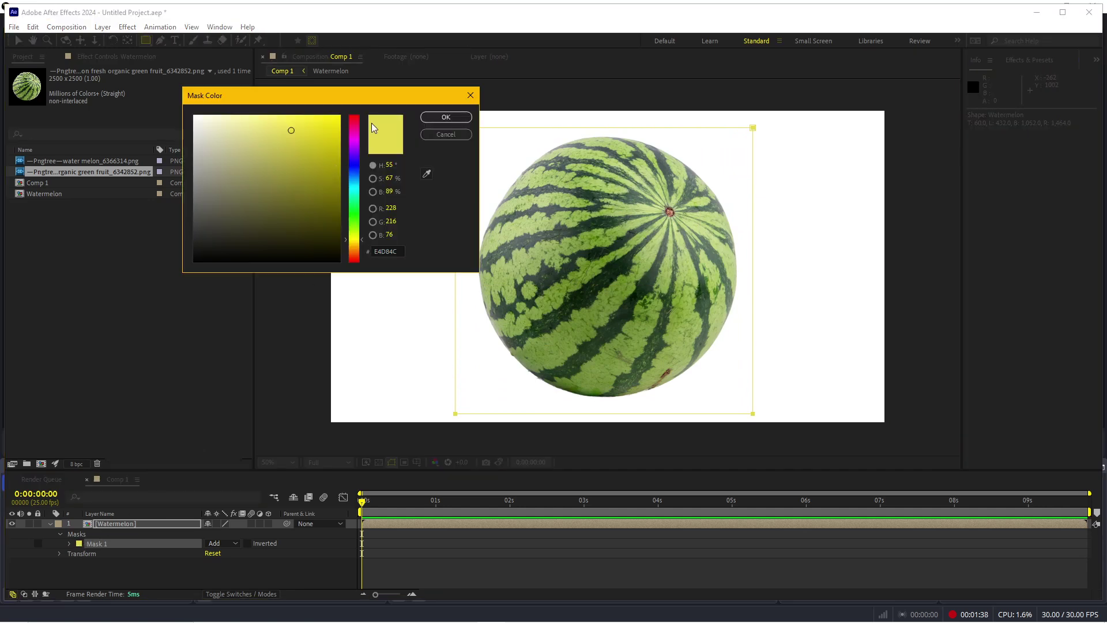
pyautogui.moveTo(352, 140); pyautogui.dragTo(354, 105)
pyautogui.click(445, 117)
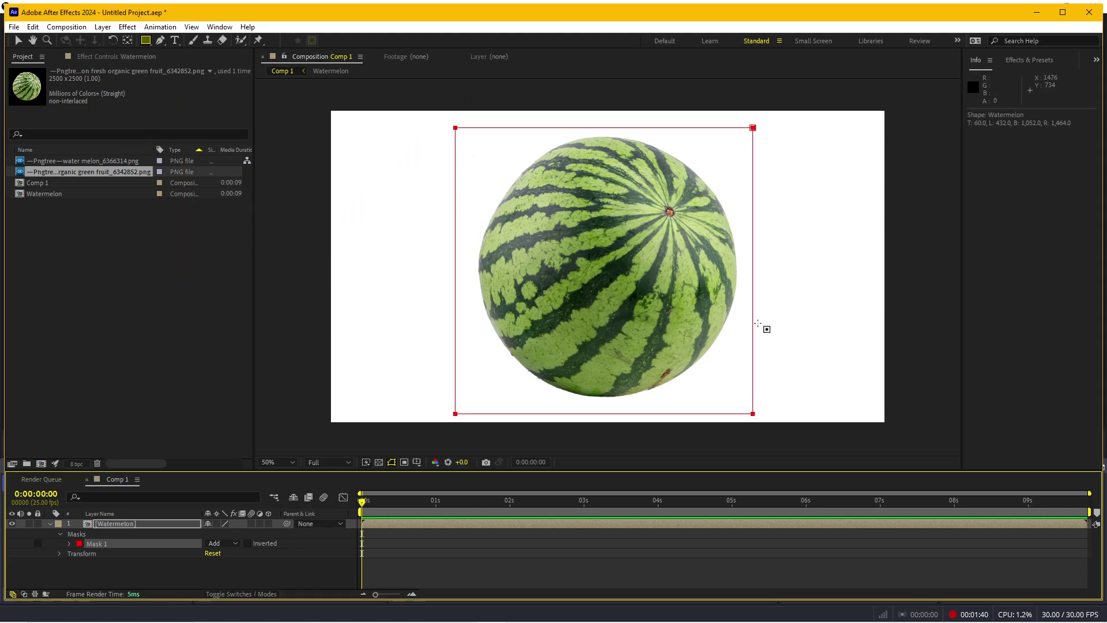
pyautogui.click(128, 569)
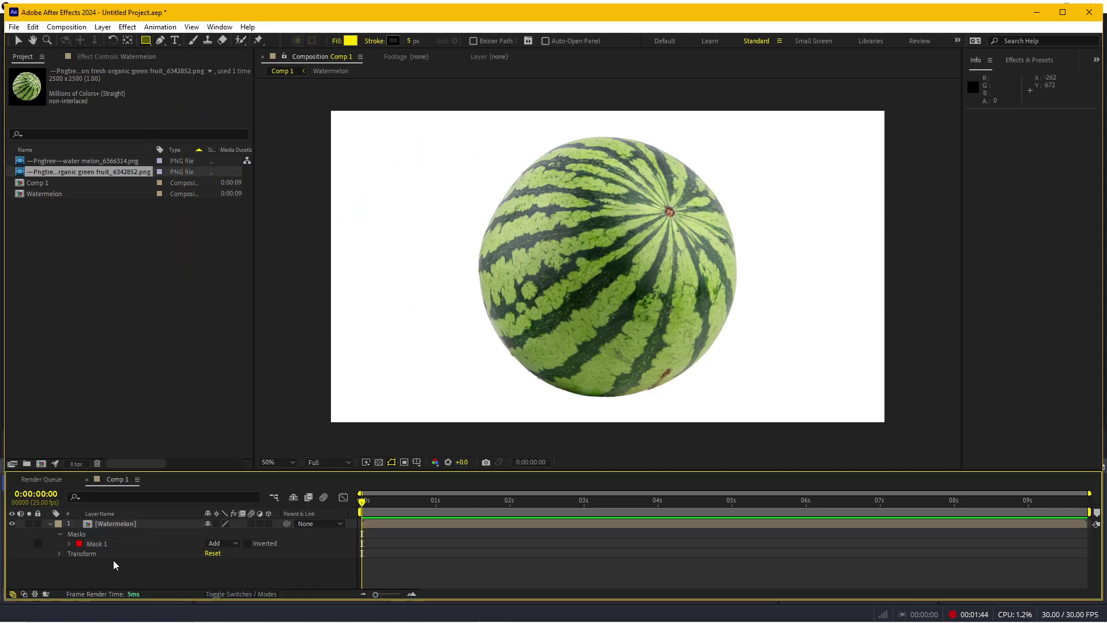
pyautogui.click(125, 524)
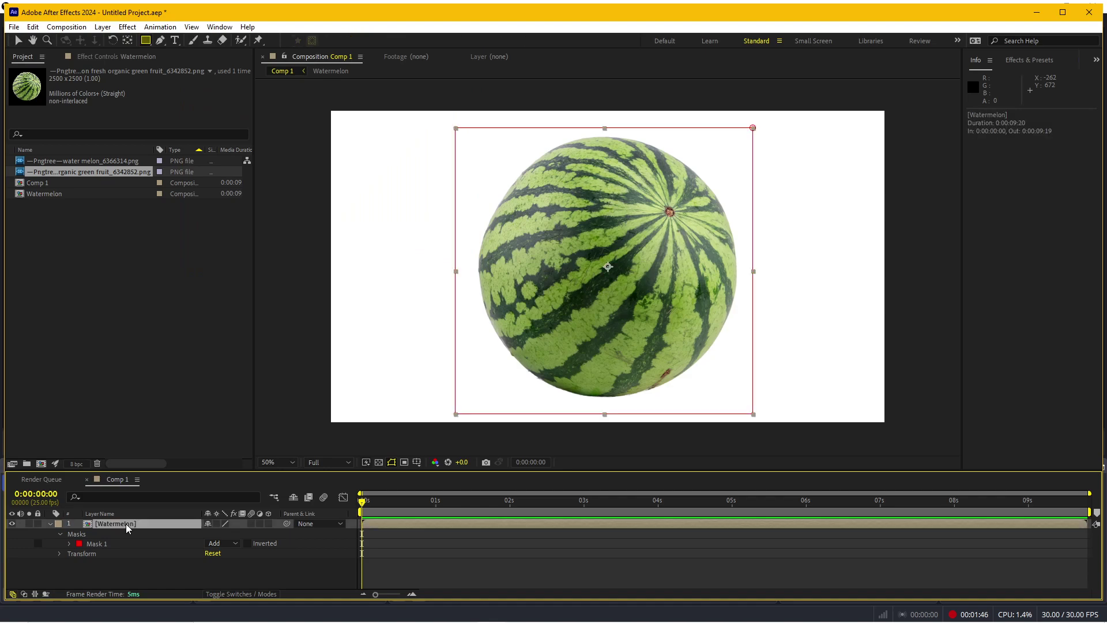
# Draw Mask 2 as a two-point Pen line from the upper left past the stem
pyautogui.press('/')
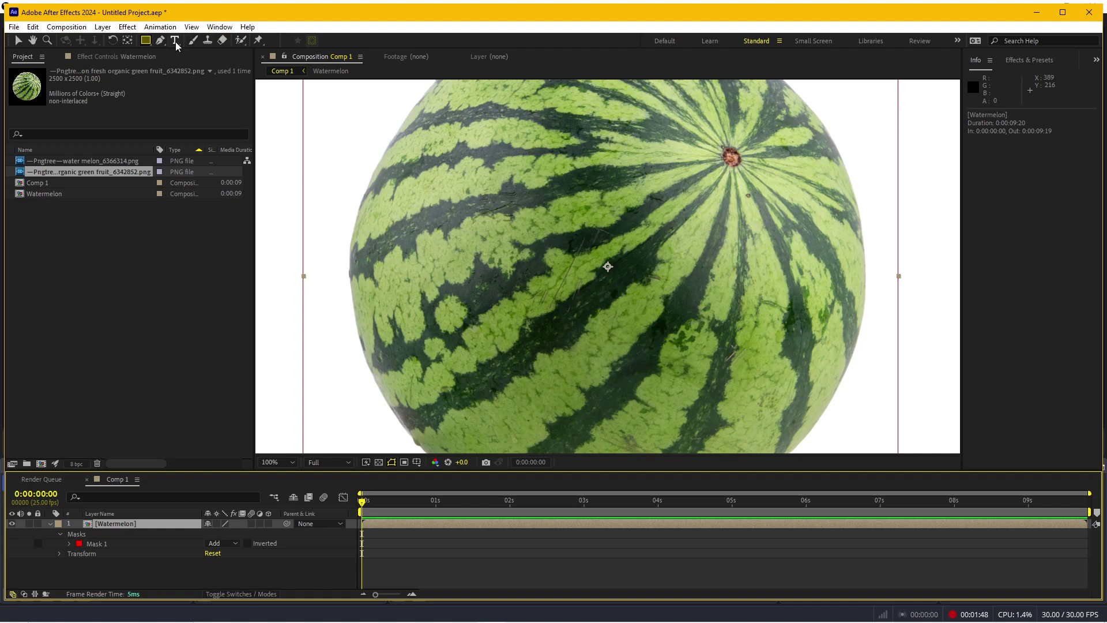
pyautogui.click(160, 40)
pyautogui.scroll(-1, 395, 180)
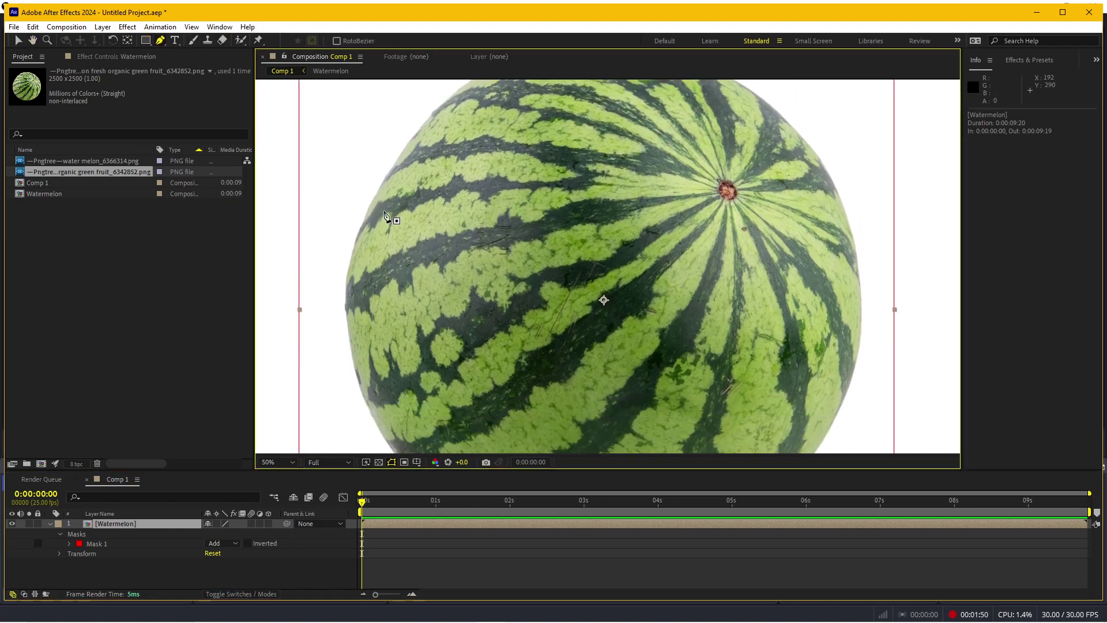
pyautogui.press('/')
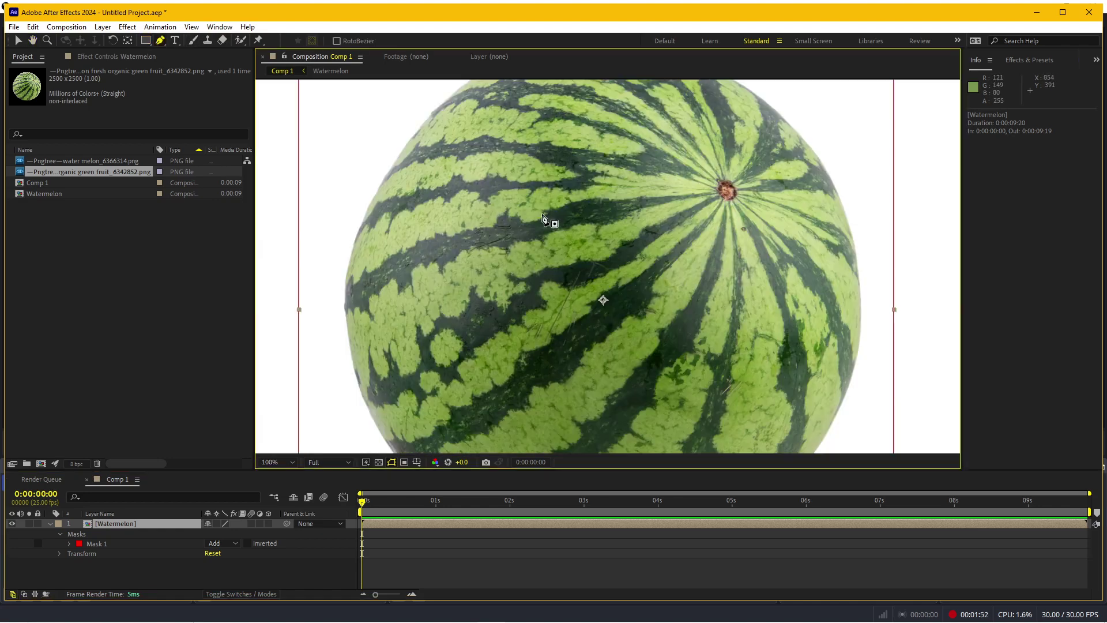
pyautogui.scroll(2, 502, 222)
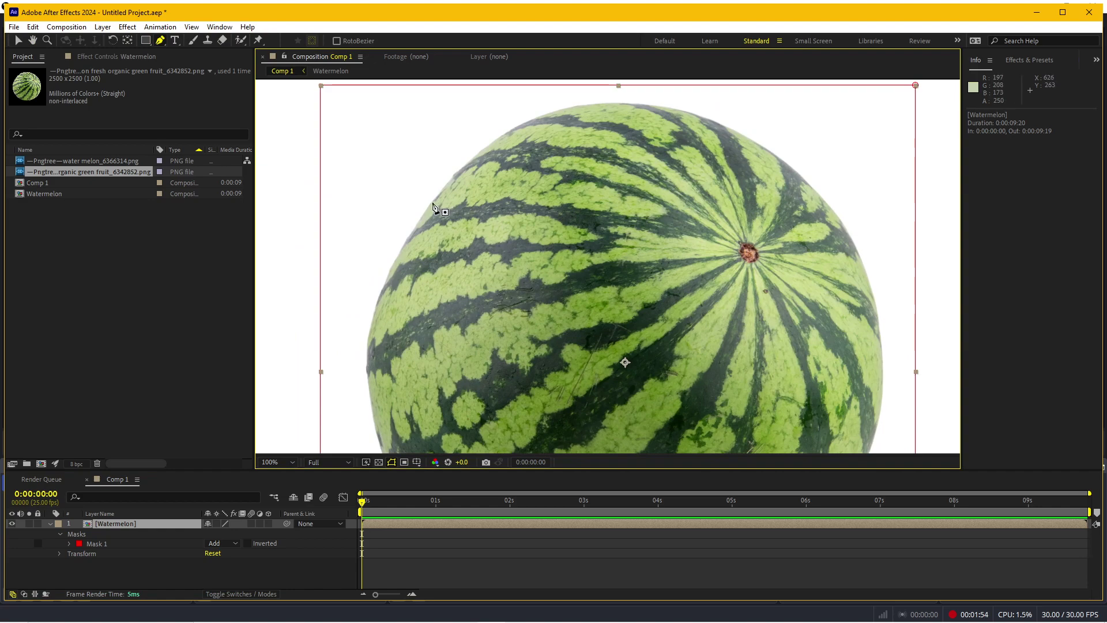
pyautogui.click(432, 203)
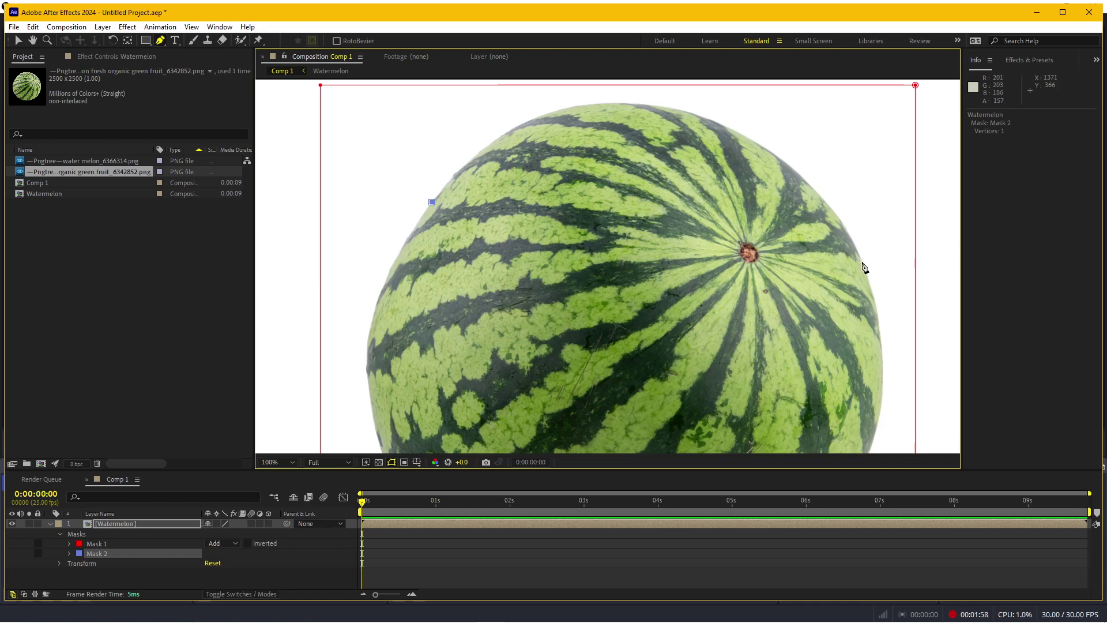
pyautogui.click(862, 263)
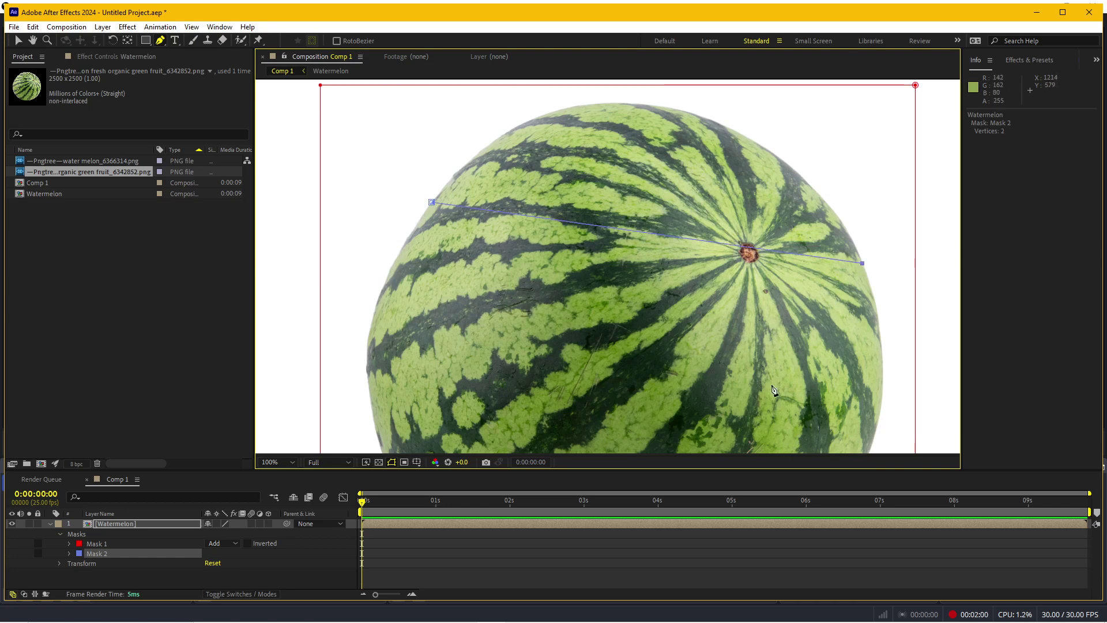
pyautogui.press(',')
pyautogui.click(159, 570)
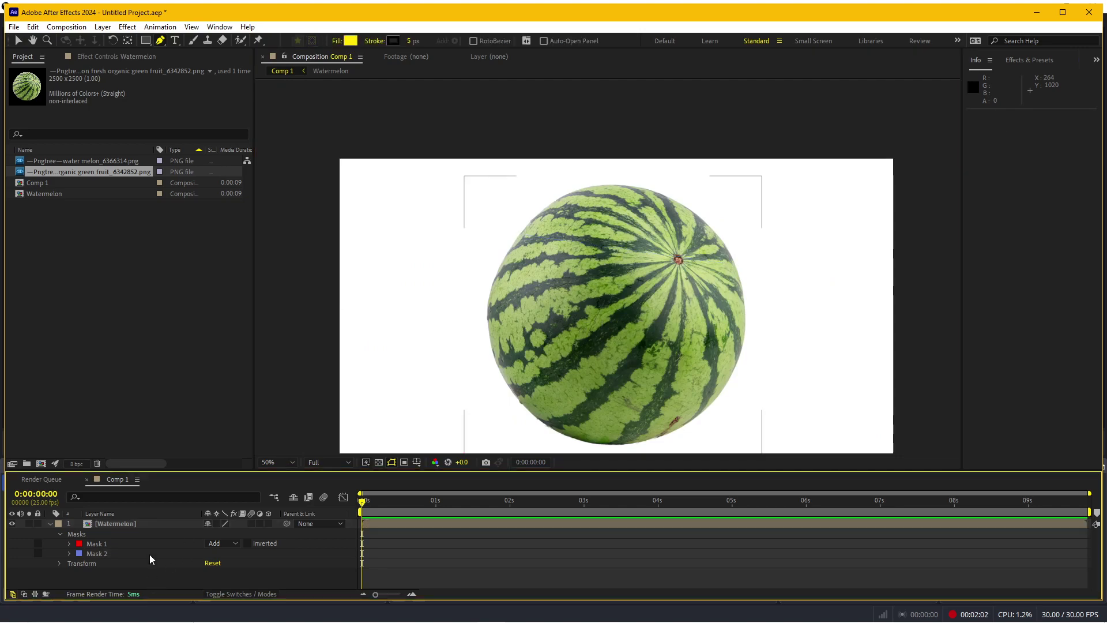
# Add Mask 3 as a straight cut line across the middle of the melon
pyautogui.click(138, 522)
pyautogui.scroll(2, 577, 346)
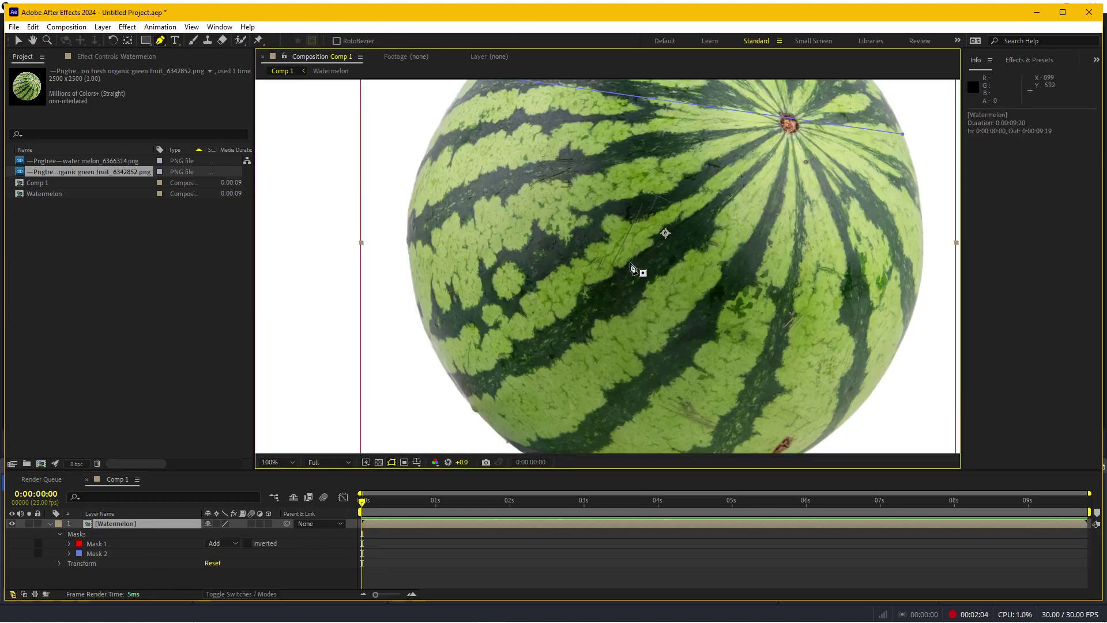
pyautogui.click(419, 311)
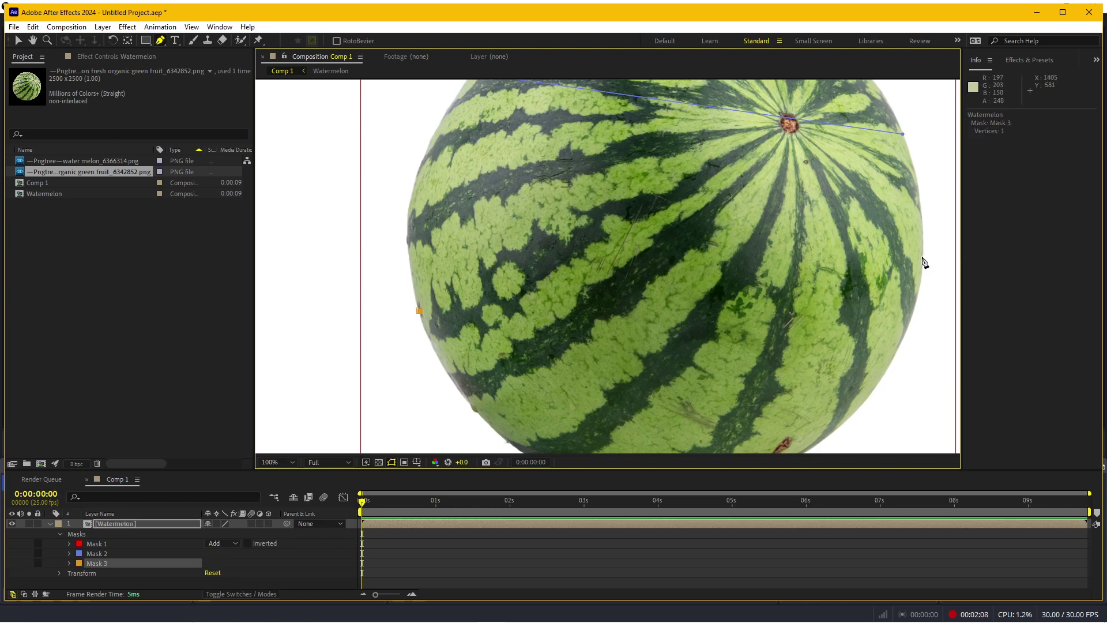
pyautogui.scroll(-2, 924, 263)
pyautogui.click(511, 566)
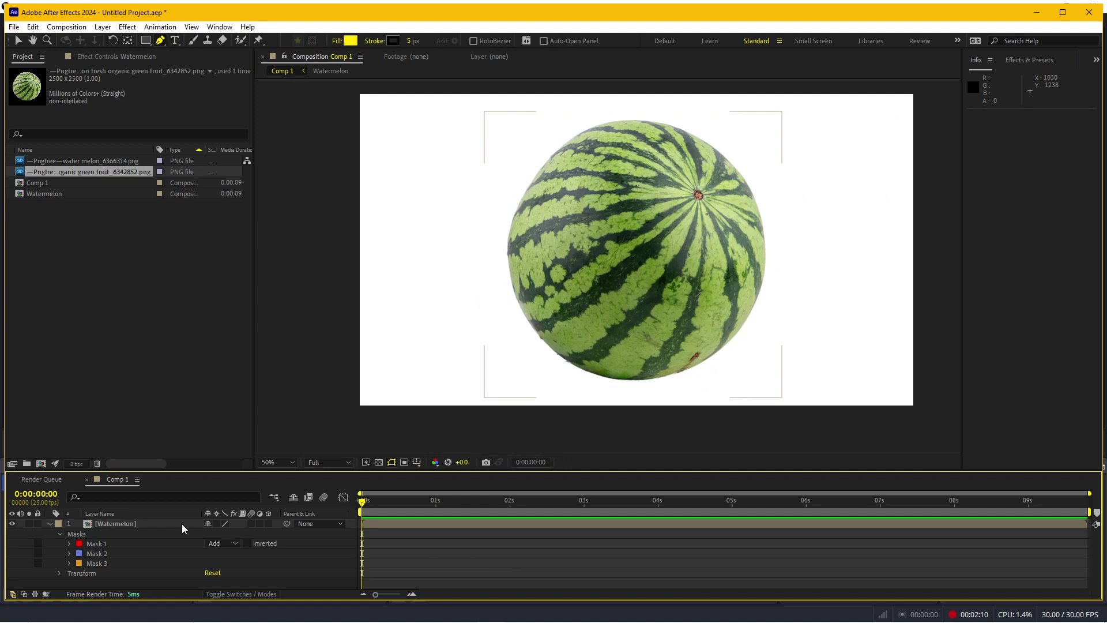
# Add Mask 4 as a straight cut line near the bottom of the melon
pyautogui.click(133, 521)
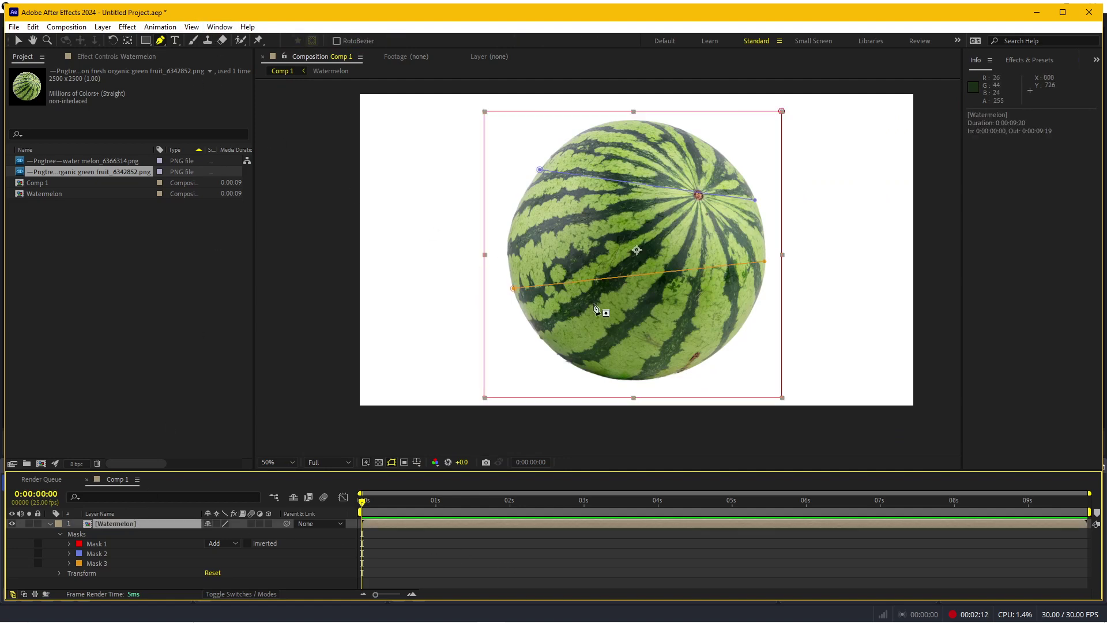
pyautogui.scroll(2, 596, 308)
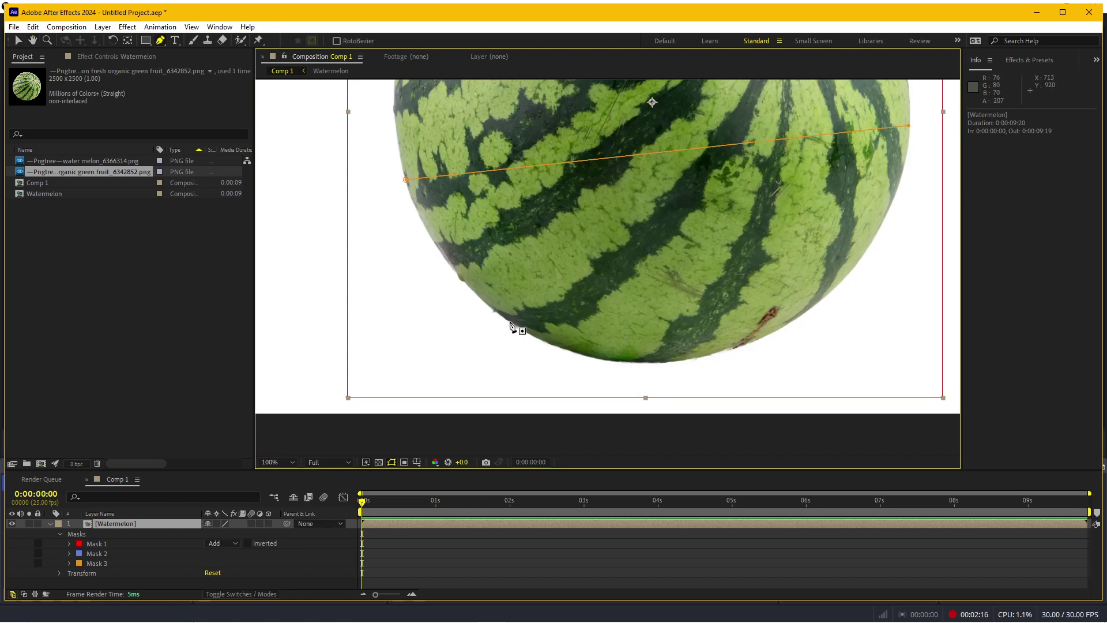
pyautogui.click(509, 320)
pyautogui.click(837, 285)
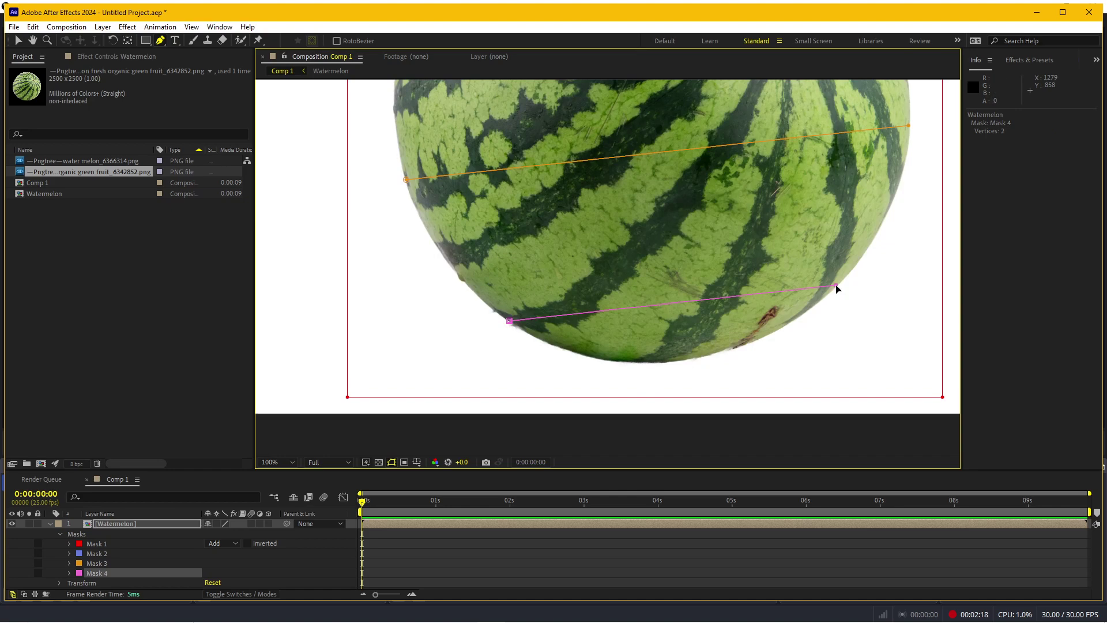
pyautogui.scroll(-2, 845, 248)
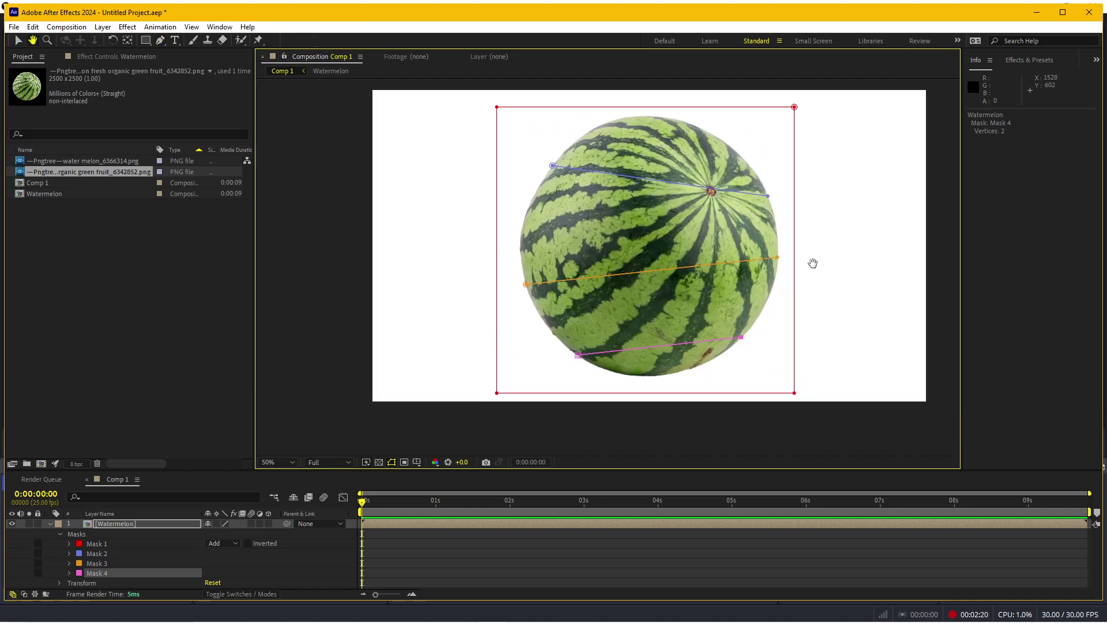
pyautogui.scroll(2, 753, 304)
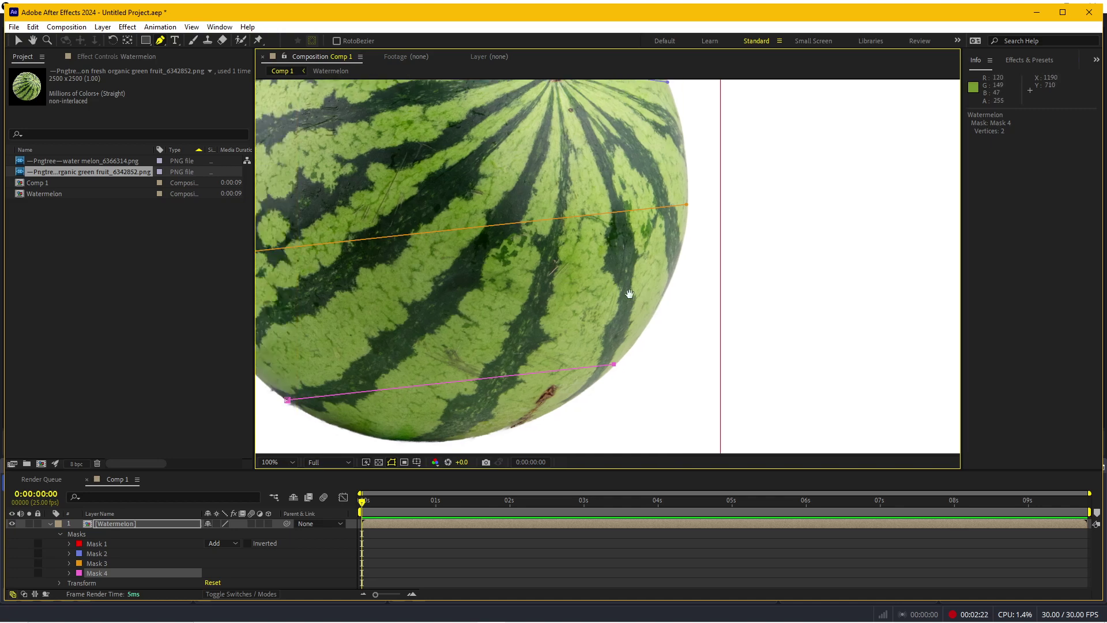
pyautogui.scroll(-2, 628, 291)
pyautogui.scroll(-2, 535, 264)
pyautogui.scroll(2, 591, 230)
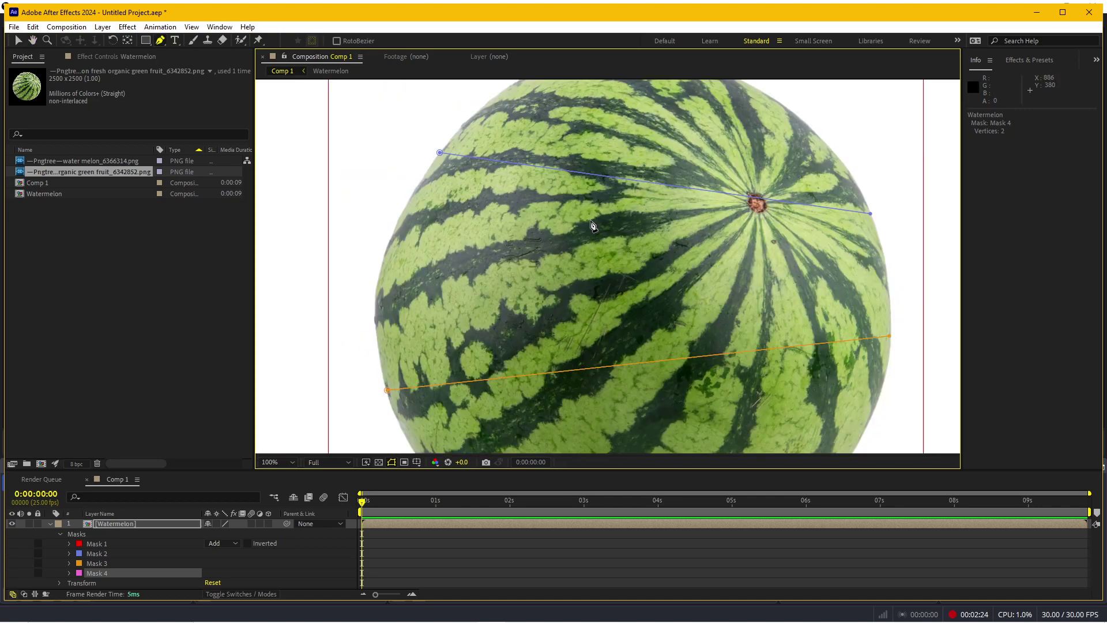
pyautogui.scroll(-2, 496, 173)
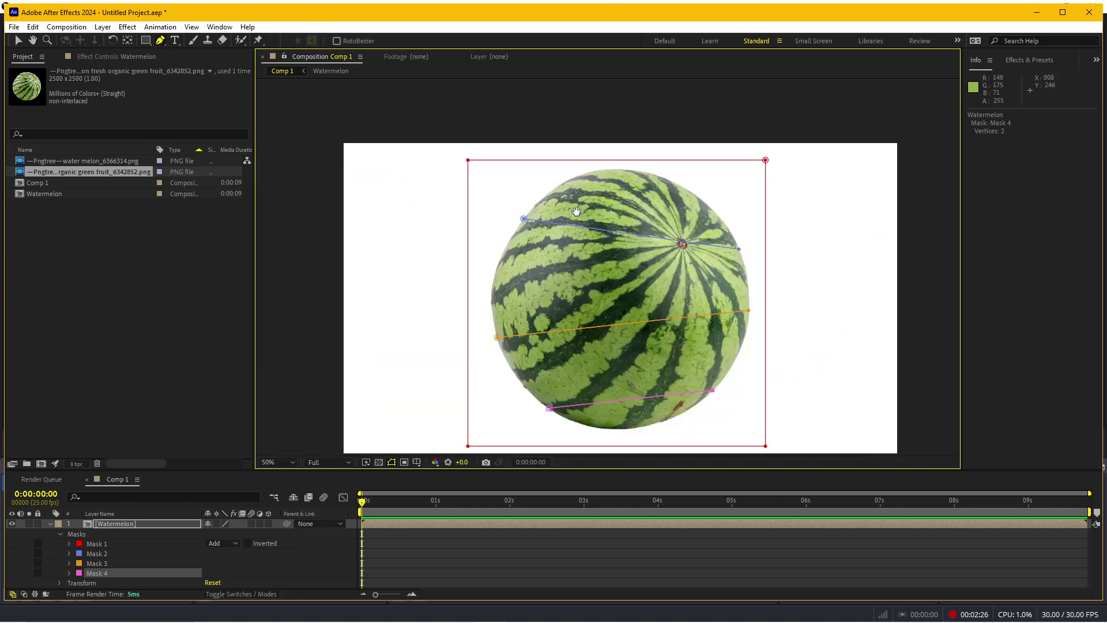
# With the Watermelon layer selected, open Window > Extensions > Slice It 3D - BY INTRO-HD.NET
pyautogui.click(139, 528)
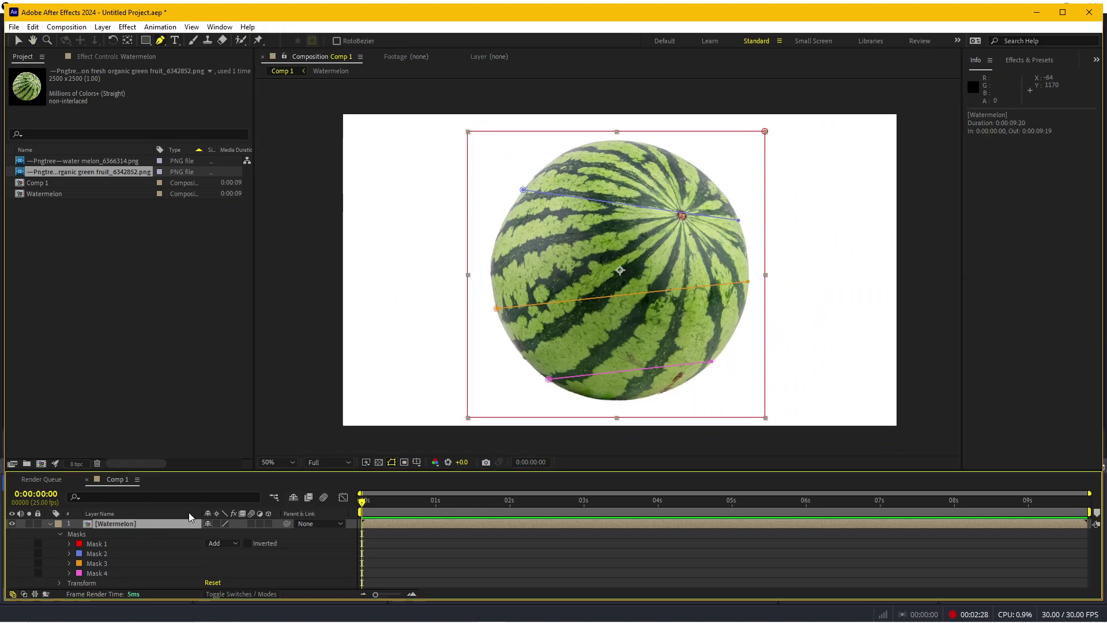
pyautogui.click(220, 28)
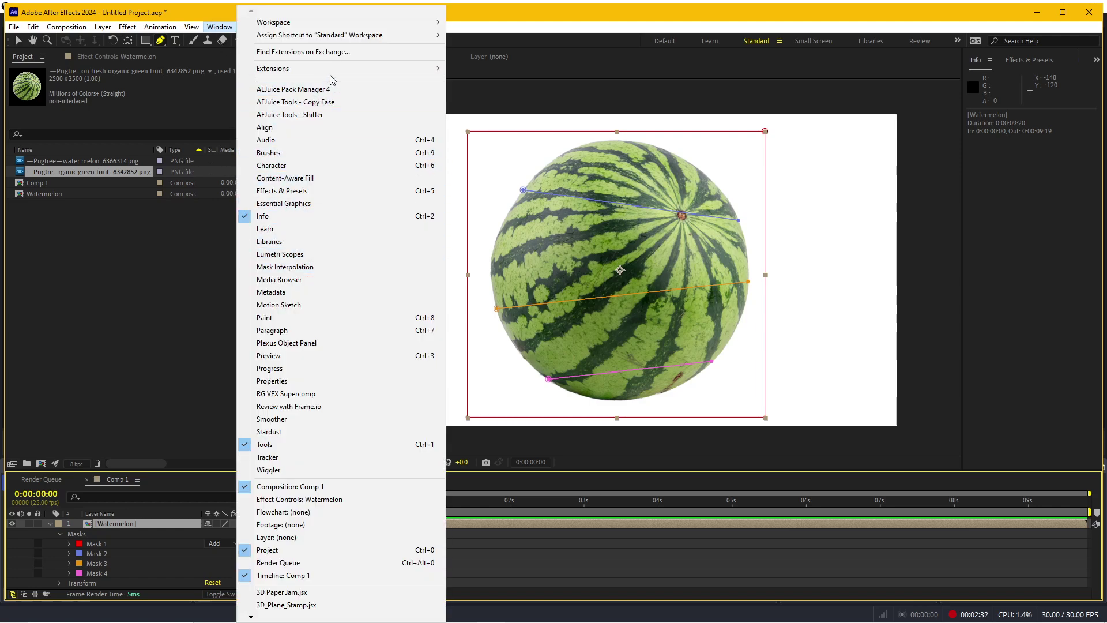
pyautogui.moveTo(349, 71)
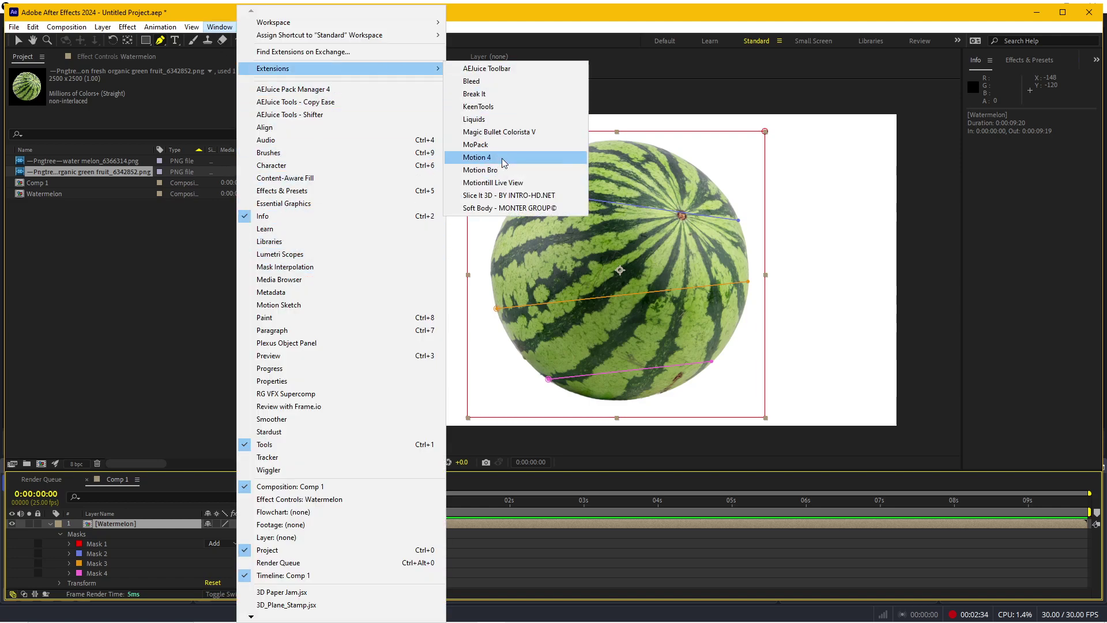
pyautogui.click(507, 195)
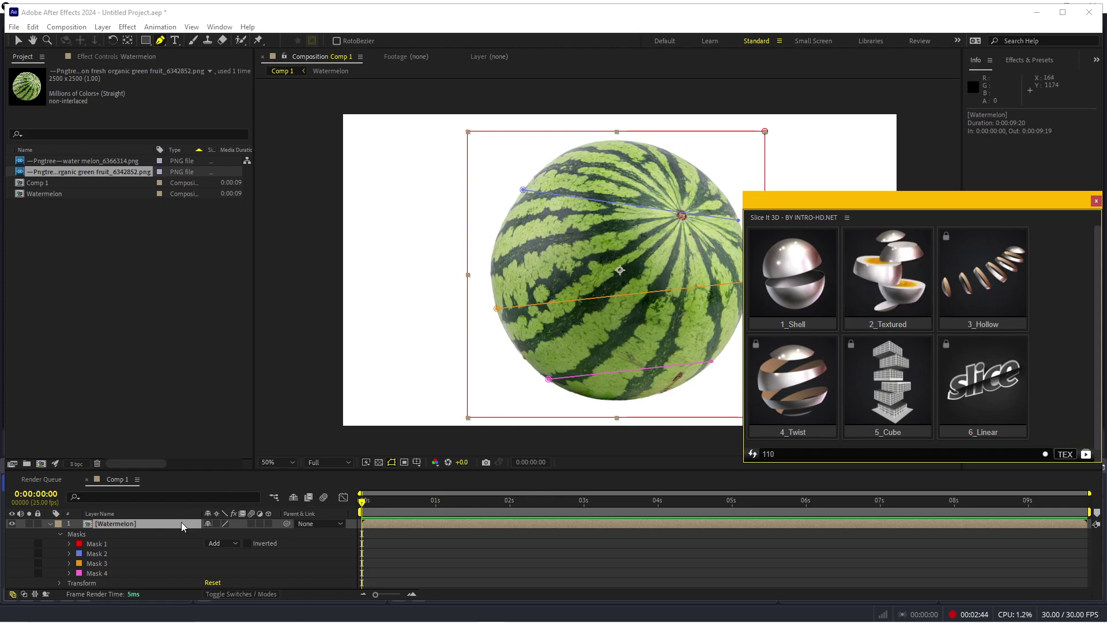
# Apply the 2_Textured preset, creating four Slice layers under a Controllers layer, and move the panel aside
pyautogui.click(163, 526)
pyautogui.click(887, 281)
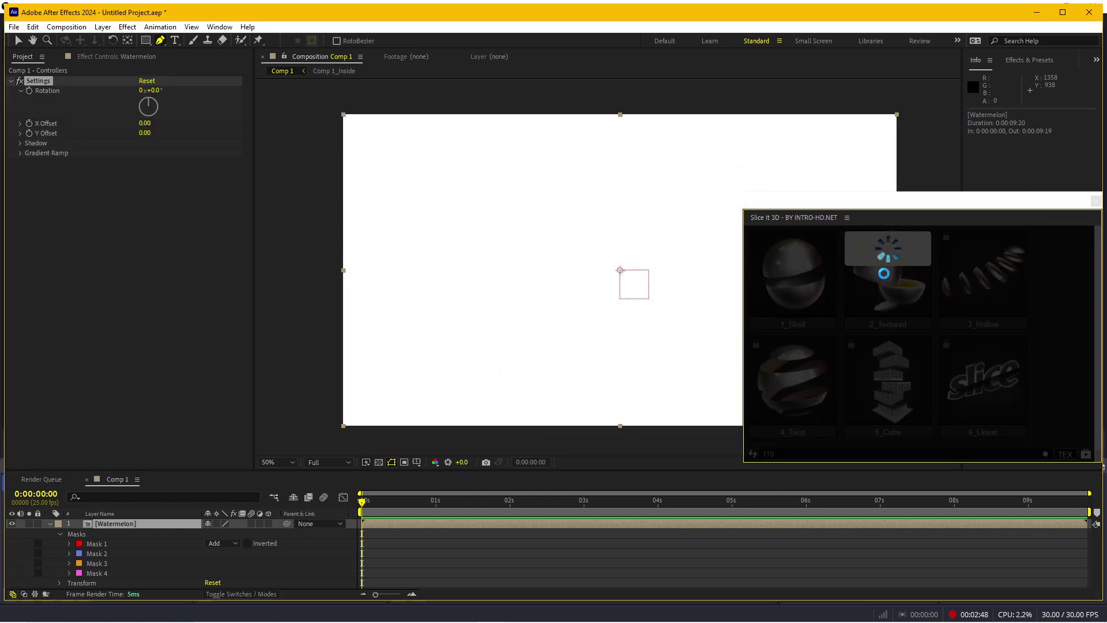
pyautogui.click(794, 207)
pyautogui.moveTo(793, 206); pyautogui.dragTo(929, 201)
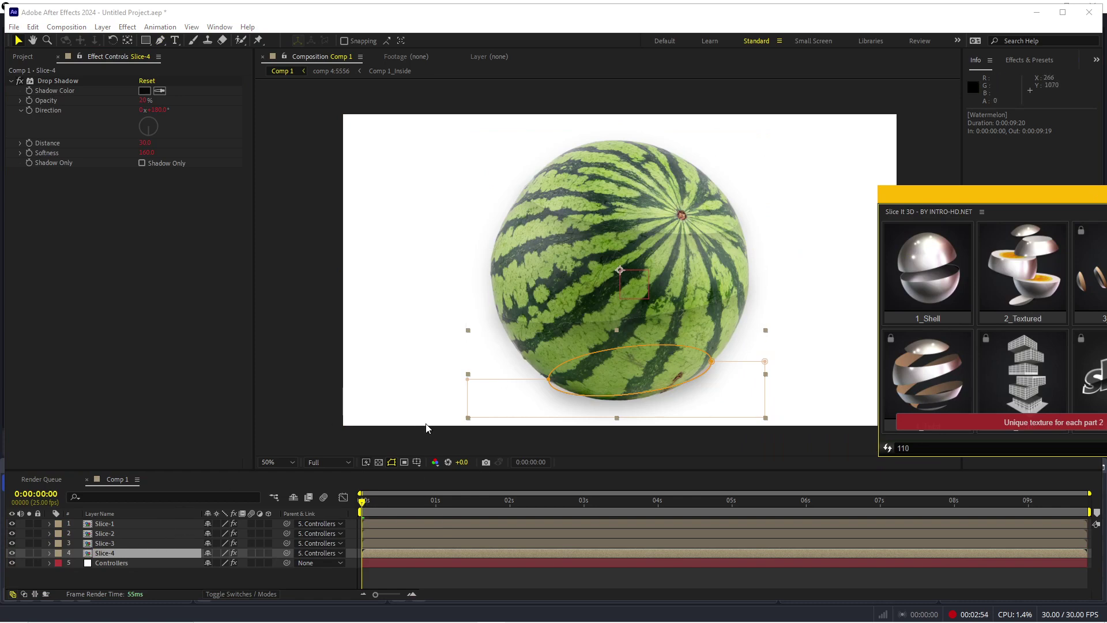
pyautogui.click(534, 577)
pyautogui.click(104, 563)
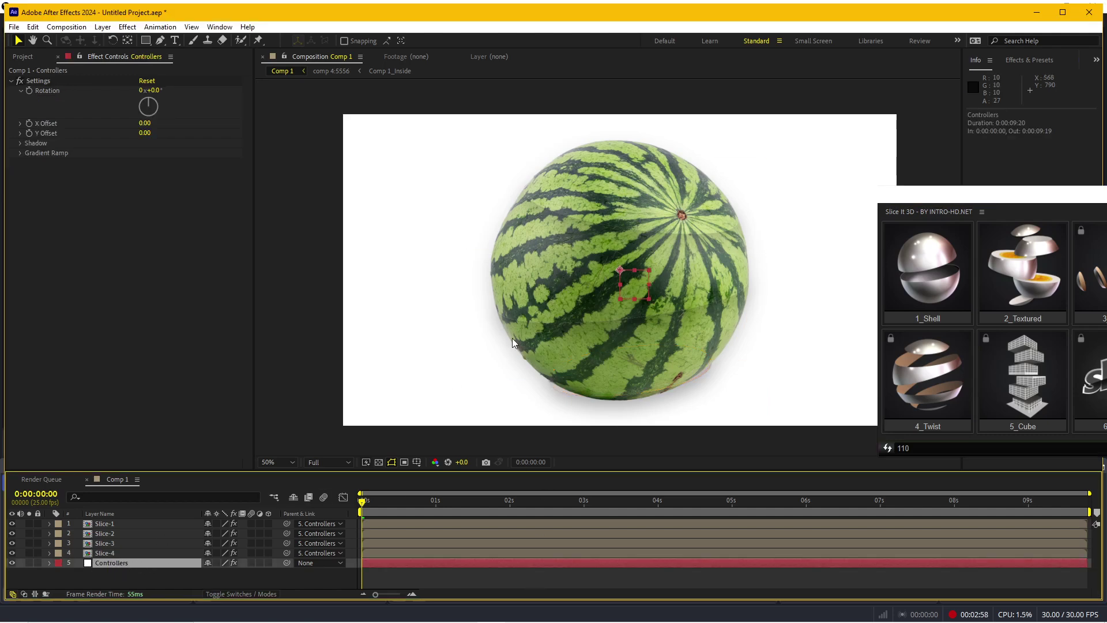
pyautogui.moveTo(621, 270); pyautogui.dragTo(540, 250)
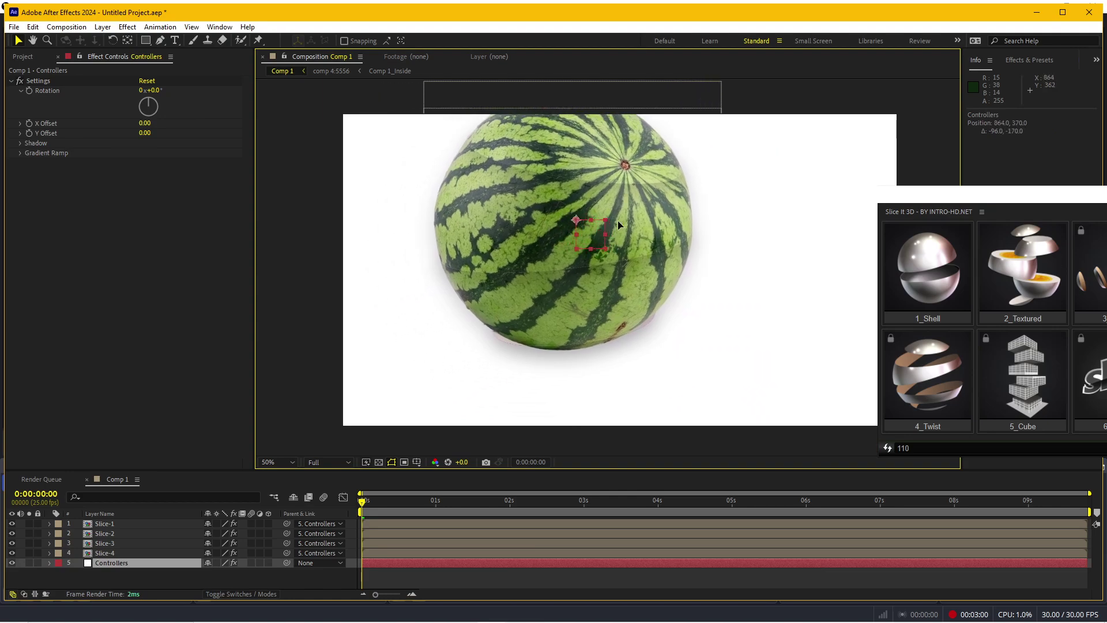
pyautogui.hotkey('ctrl', 'z')
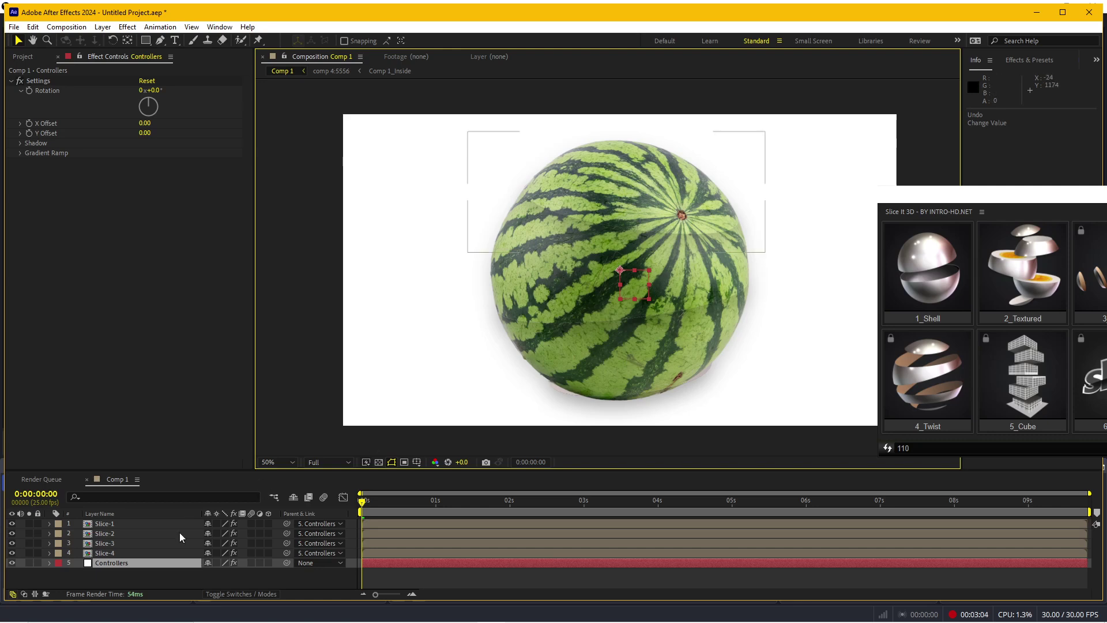
pyautogui.click(120, 552)
pyautogui.click(121, 543)
pyautogui.click(123, 525)
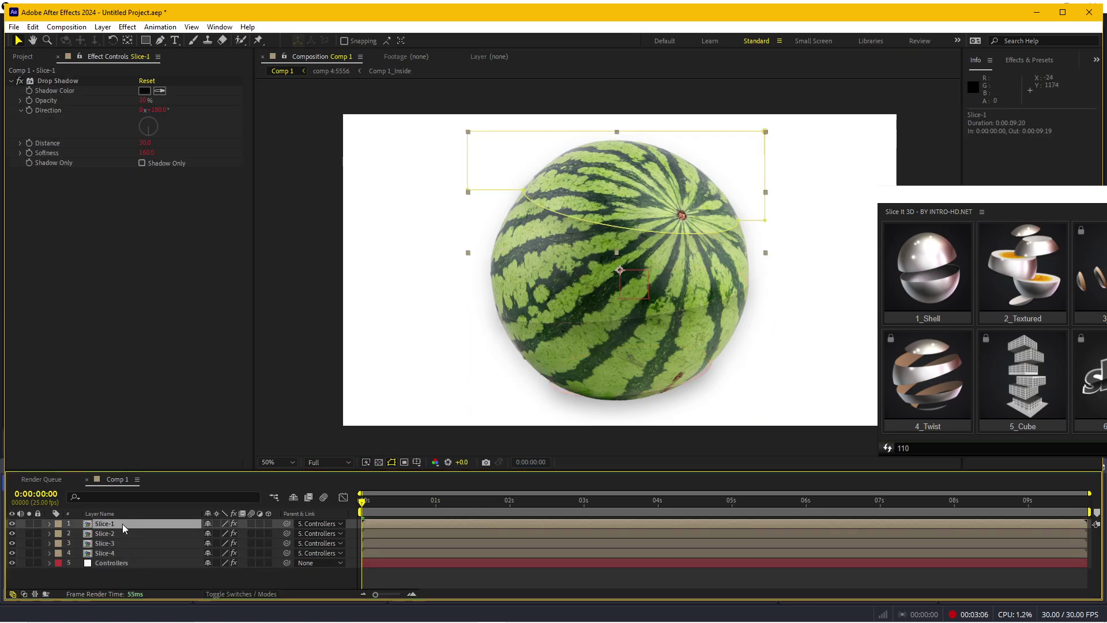
pyautogui.click(115, 531)
pyautogui.click(118, 542)
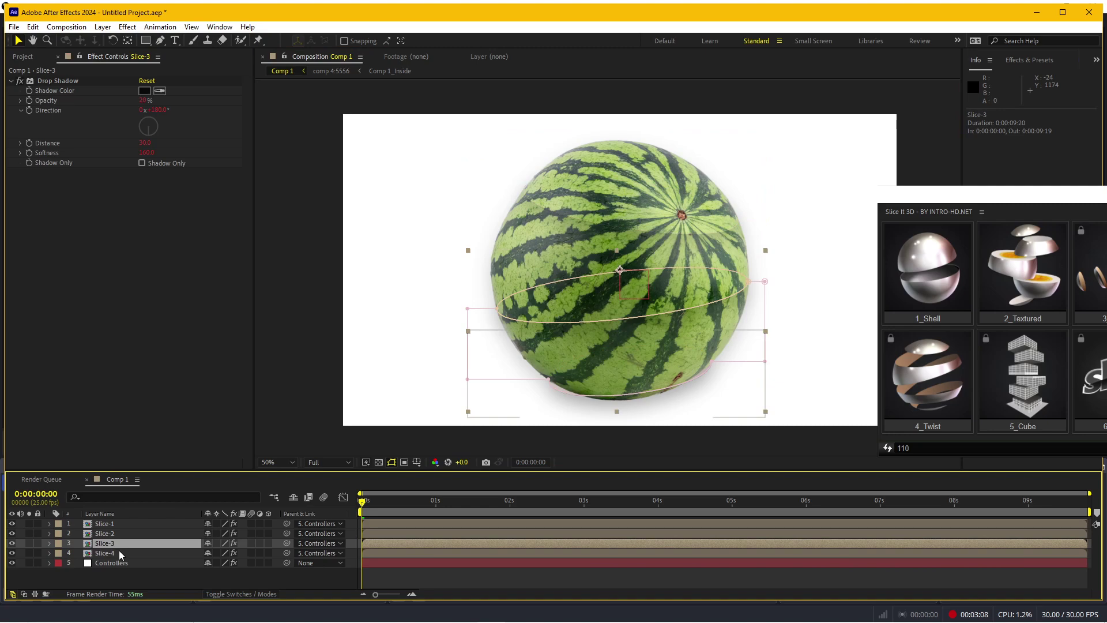
pyautogui.click(118, 552)
pyautogui.moveTo(618, 190); pyautogui.dragTo(704, 164)
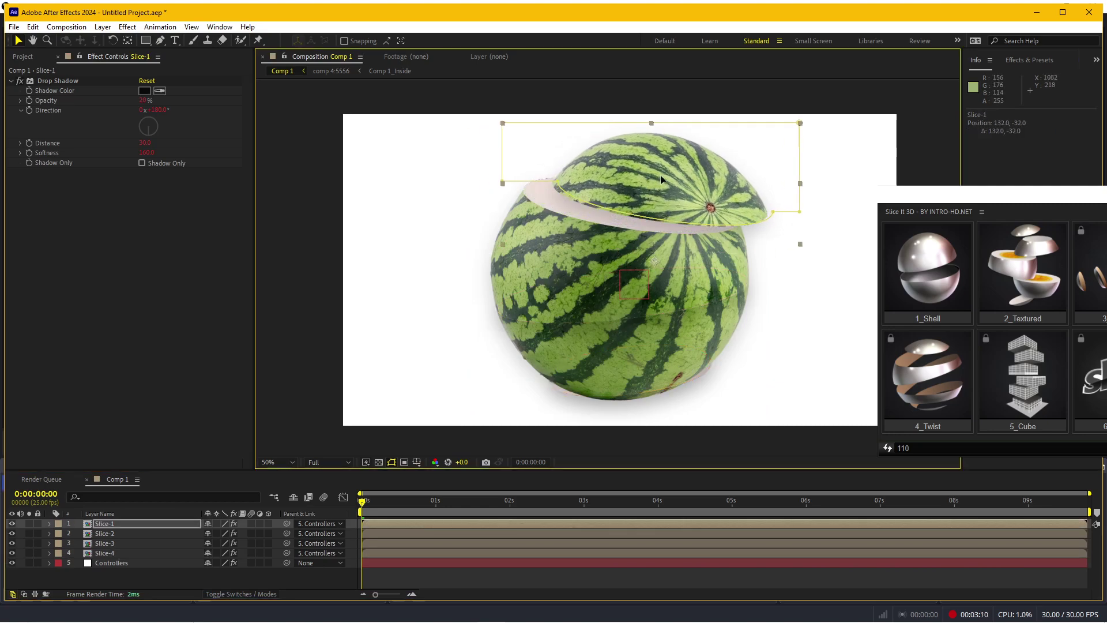
pyautogui.moveTo(559, 253); pyautogui.dragTo(473, 251)
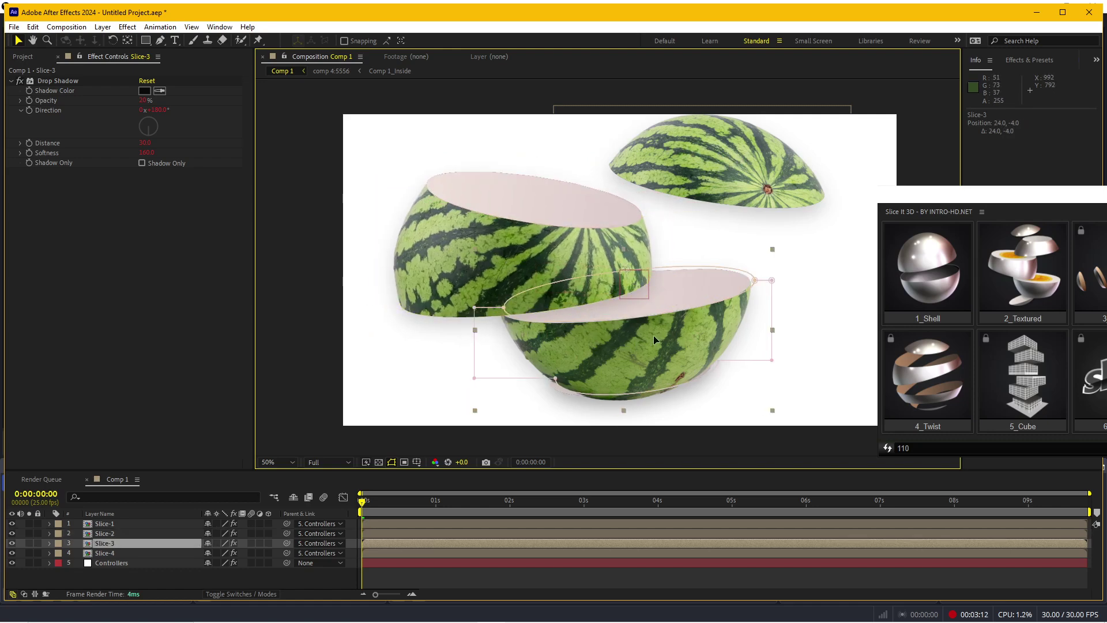
pyautogui.moveTo(653, 334)
pyautogui.mouseDown()
pyautogui.moveTo(762, 326)
pyautogui.moveTo(778, 369)
pyautogui.mouseUp()
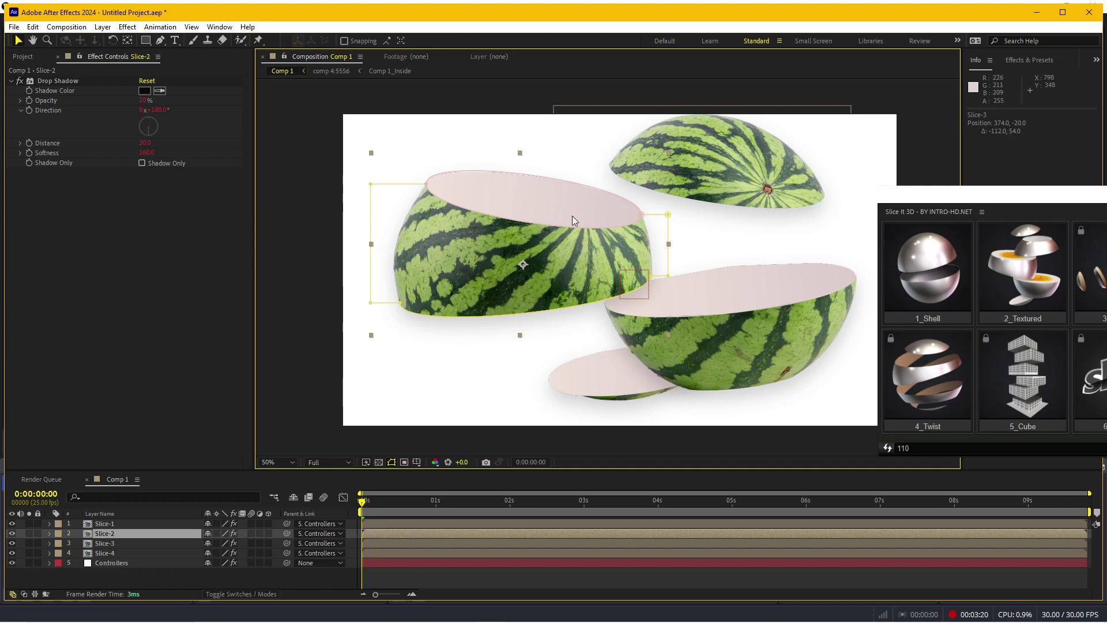
pyautogui.scroll(3, 518, 231)
pyautogui.scroll(-3, 516, 217)
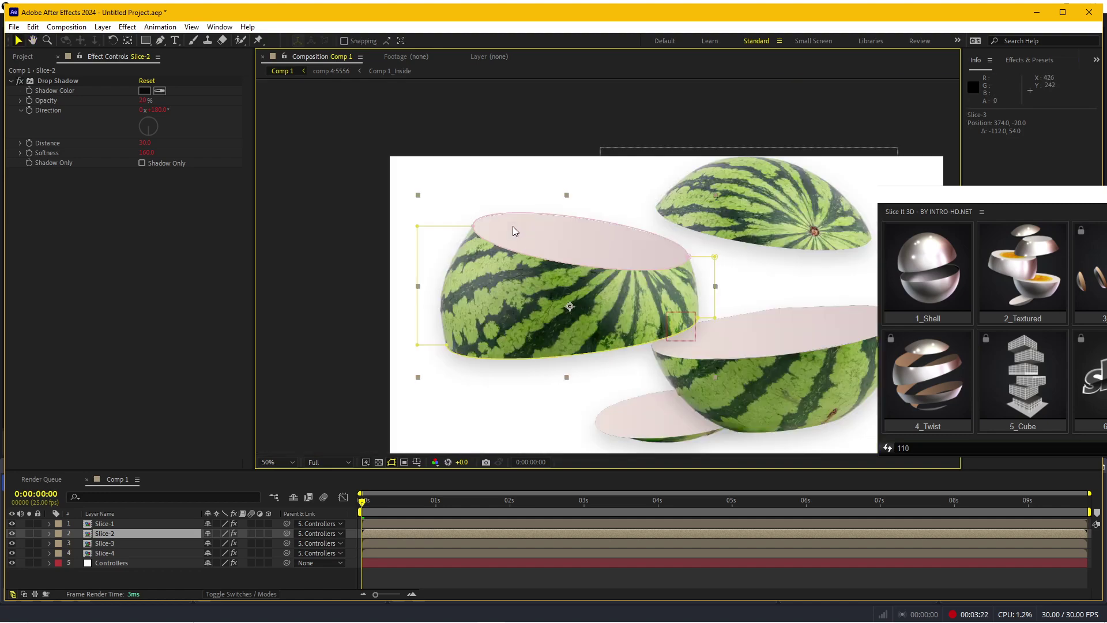
pyautogui.scroll(-1, 513, 231)
pyautogui.scroll(1, 679, 324)
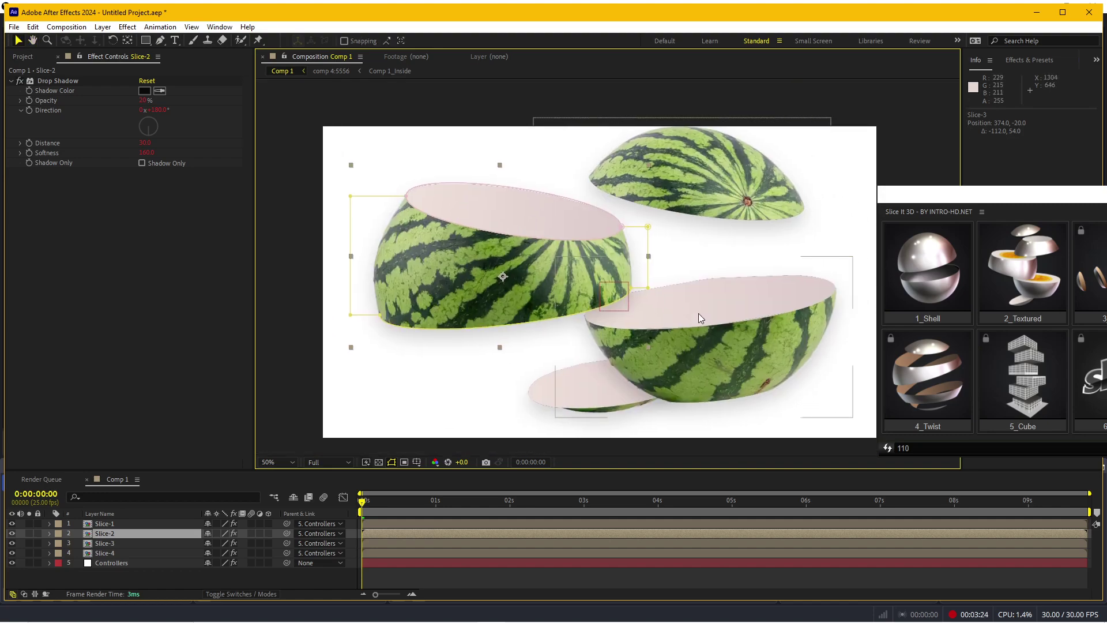
pyautogui.hotkey('ctrl', 'z')
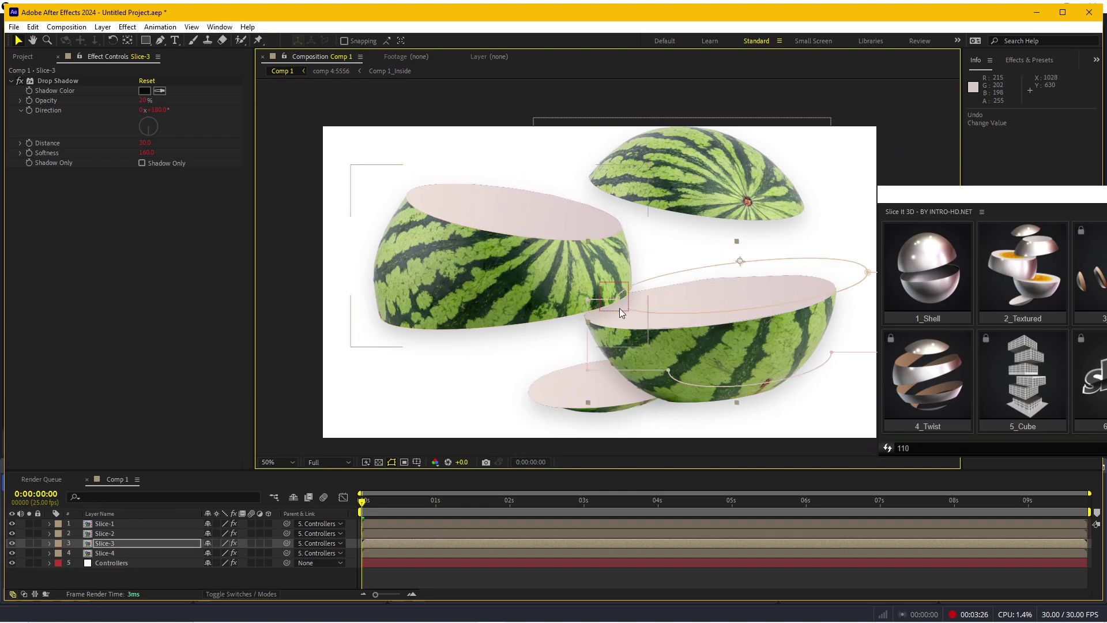
pyautogui.hotkey('ctrl', 'z')
pyautogui.hotkey('ctrl', 'z')
pyautogui.hotkey('ctrl', 'z')
pyautogui.hotkey('ctrl', 'z')
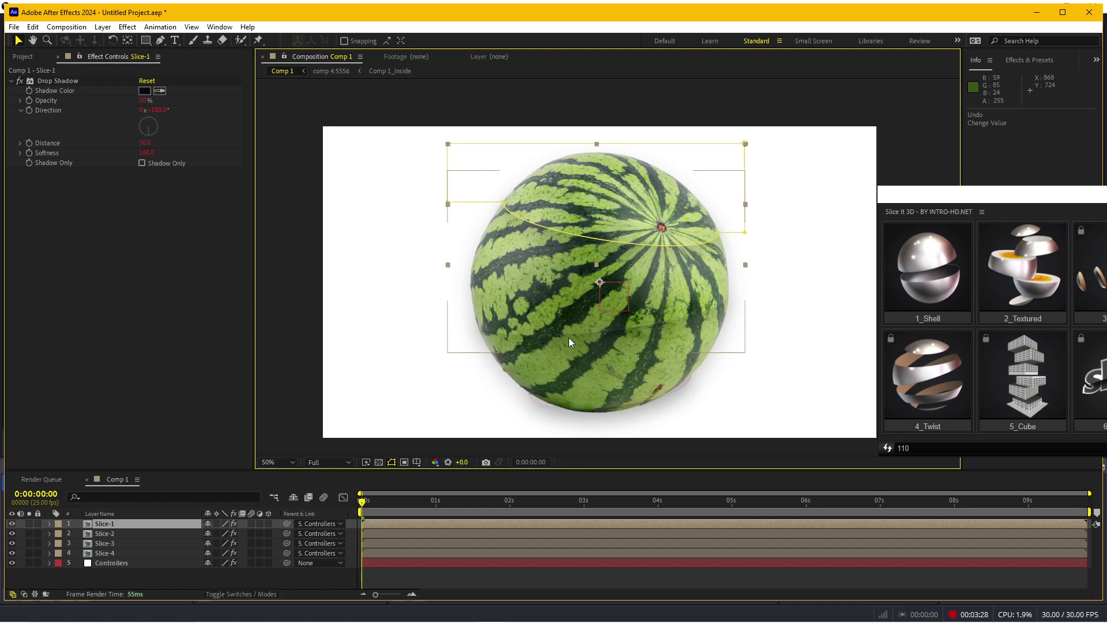
# Open the Watermelon composition behind Slice-1, then return to Comp 1
pyautogui.click(110, 552)
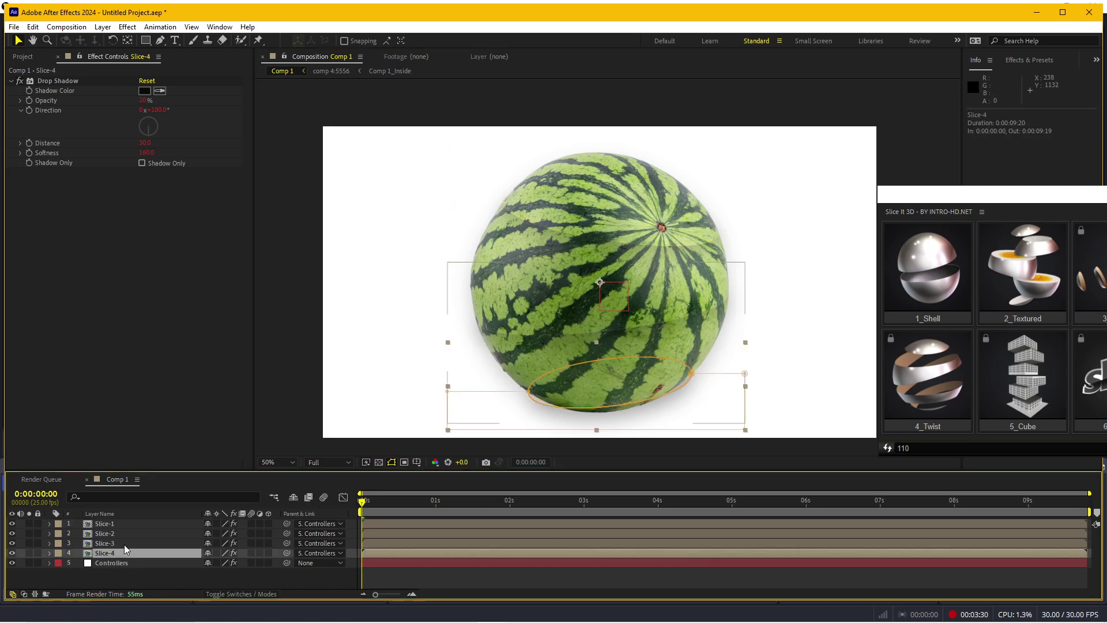
pyautogui.click(121, 541)
pyautogui.click(113, 523)
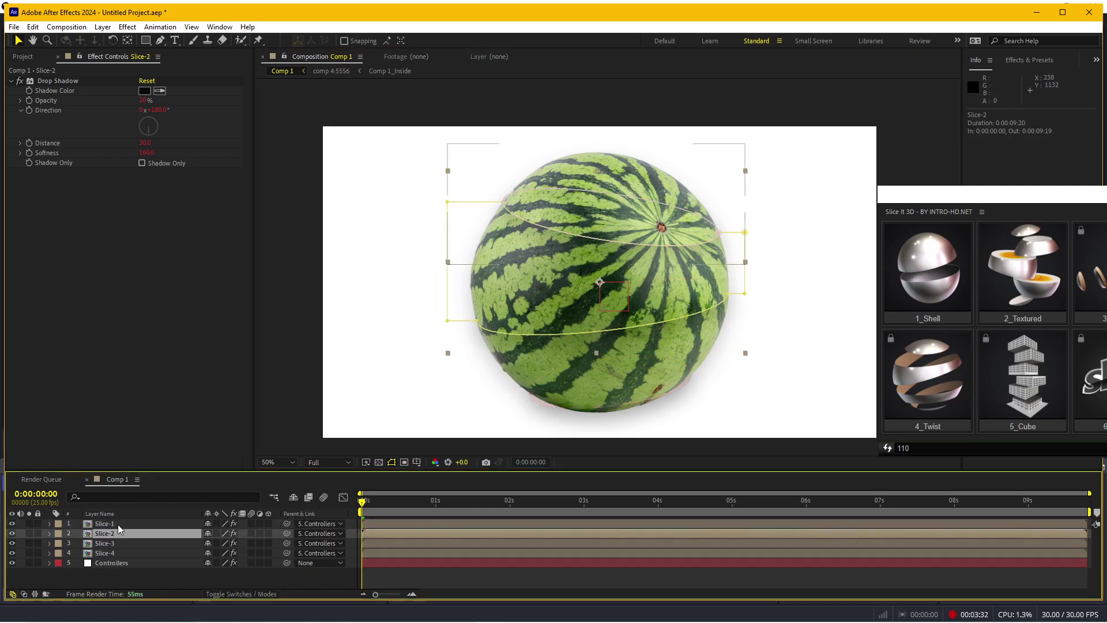
pyautogui.doubleClick(118, 524)
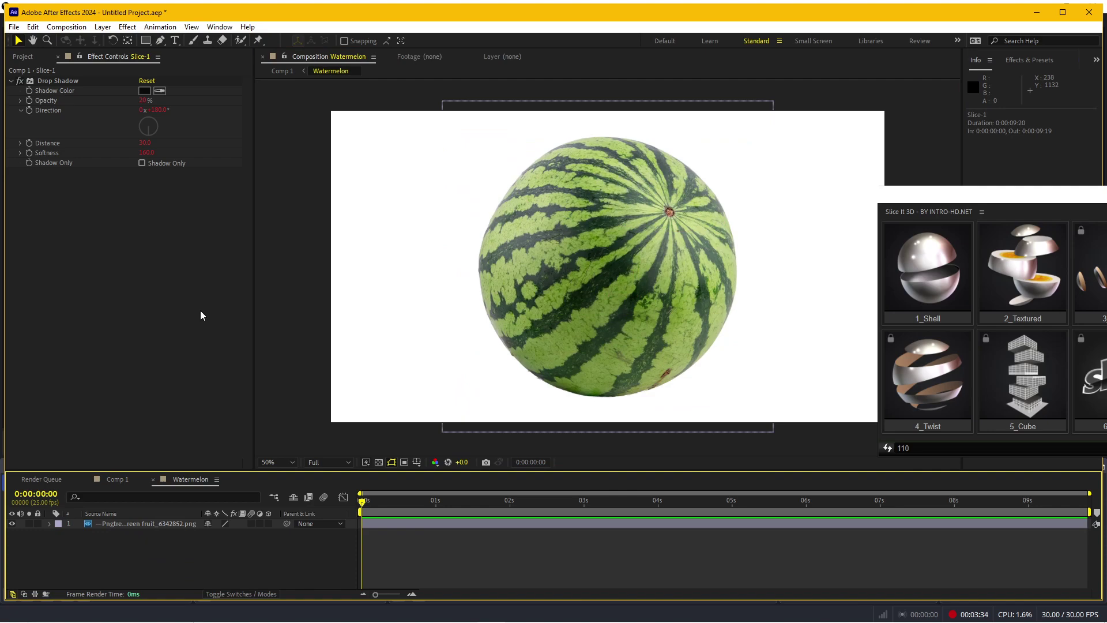
pyautogui.click(153, 479)
# Open Slice-4's comp 4:5556, then its InSide-1 layer's Comp 1_Inside precomp
pyautogui.click(113, 553)
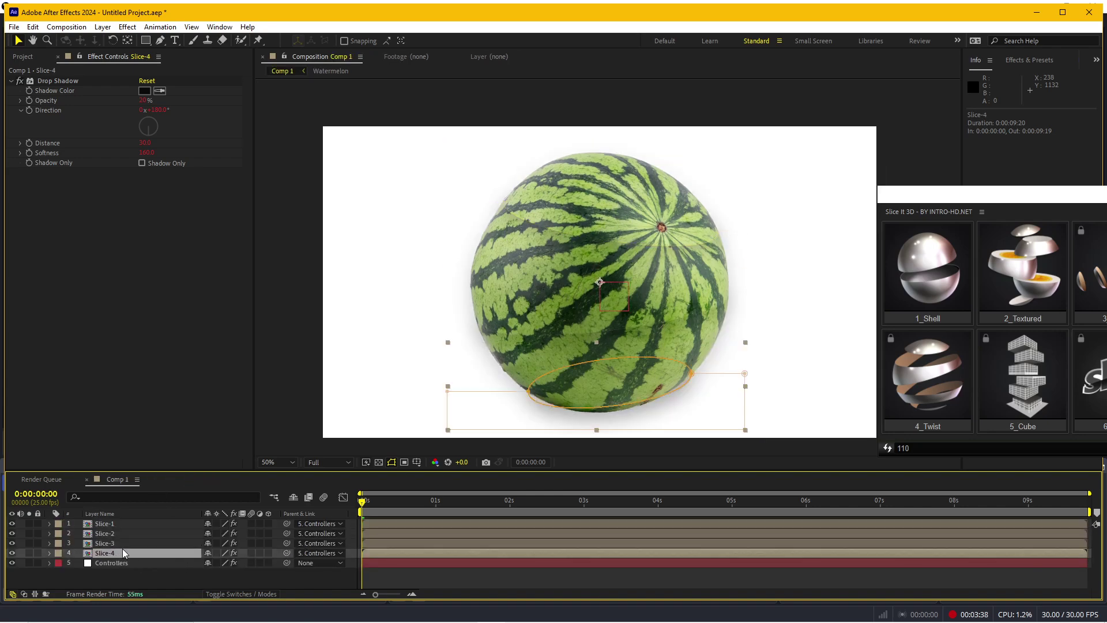
pyautogui.doubleClick(119, 553)
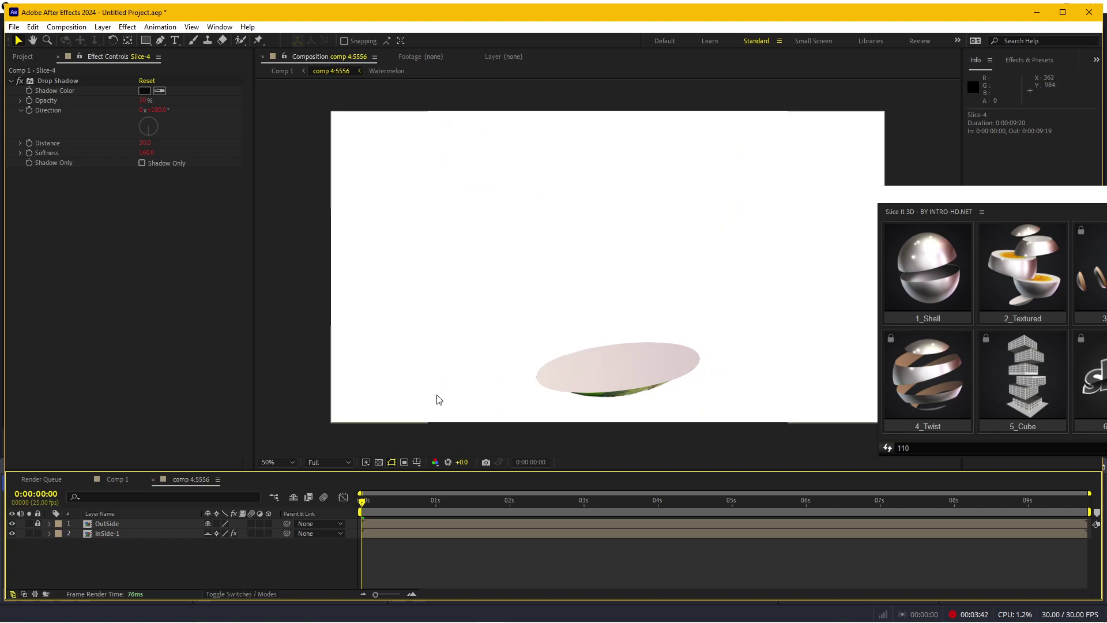
pyautogui.click(115, 533)
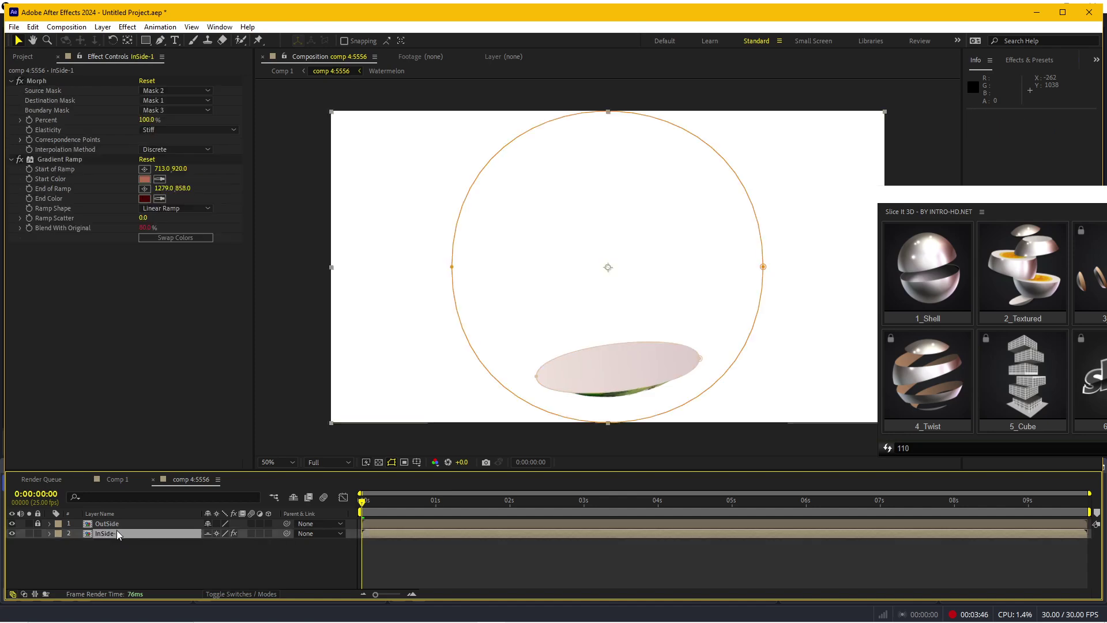
pyautogui.keyDown('ctrl'); pyautogui.click(121, 531); pyautogui.keyUp('ctrl')
pyautogui.click(116, 534)
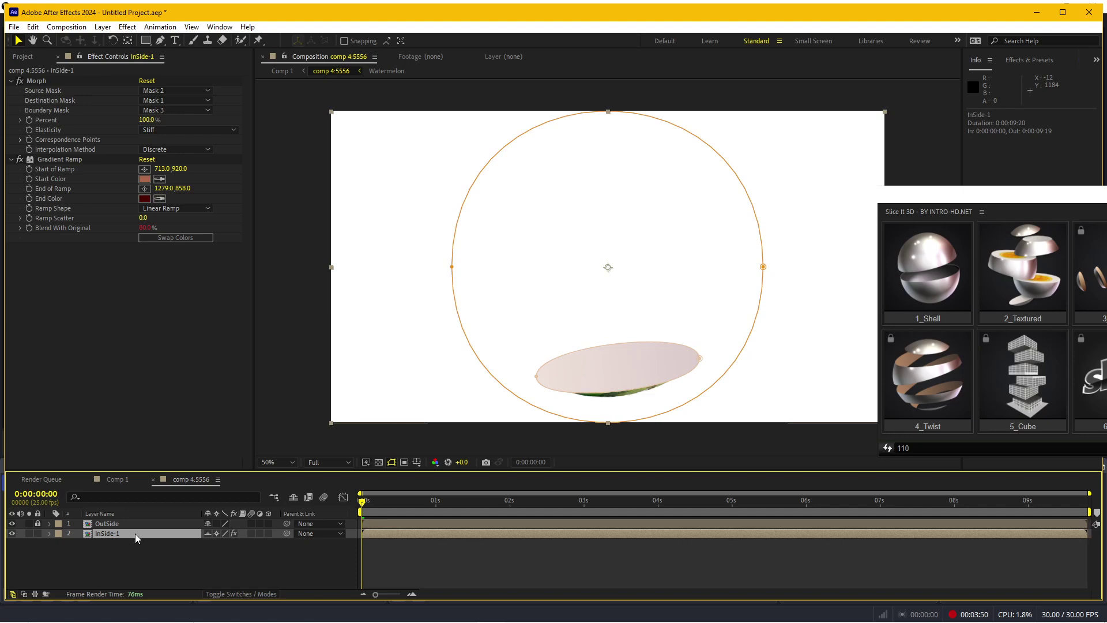
pyautogui.doubleClick(108, 531)
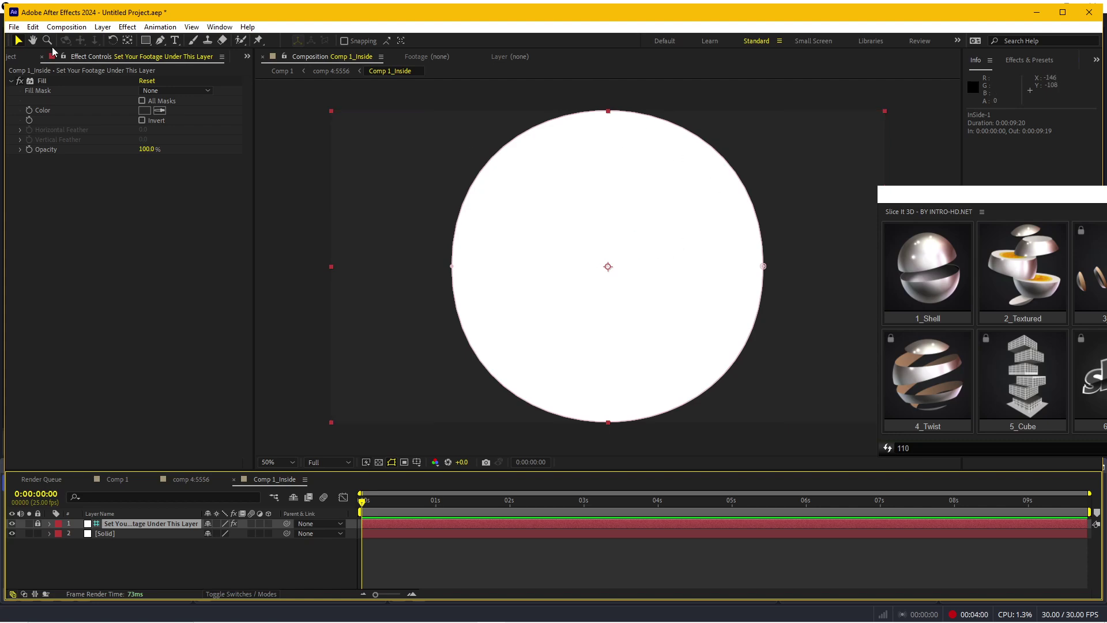
# Place the cartoon water melon PNG under the 'Set Your Footage Under This Layer' guide layer
pyautogui.click(16, 58)
pyautogui.click(60, 165)
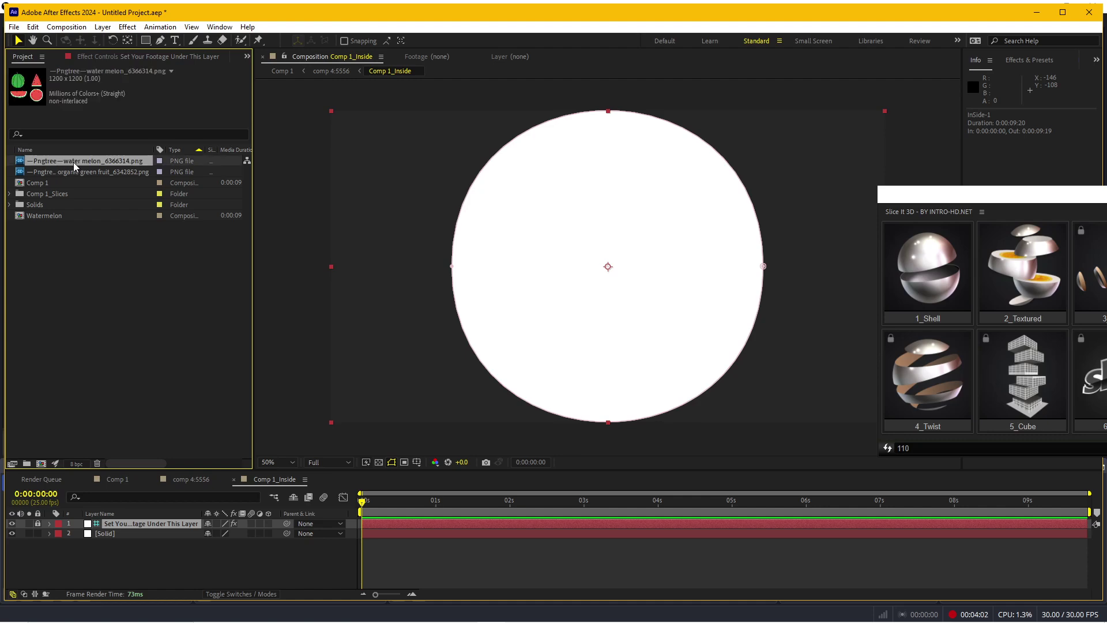
pyautogui.moveTo(75, 167); pyautogui.dragTo(145, 528)
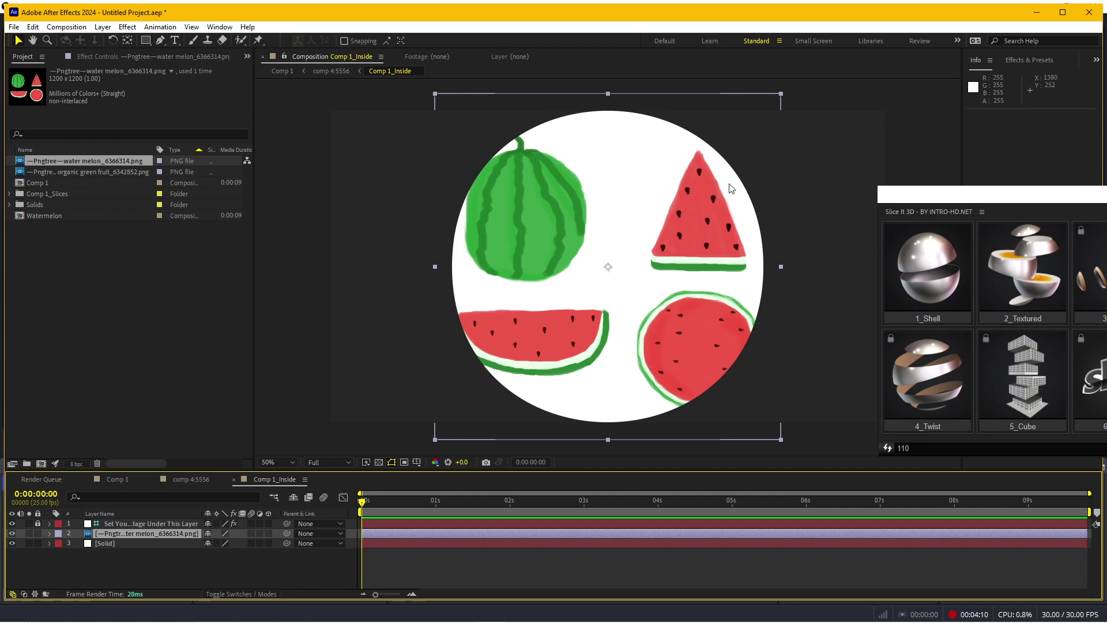
pyautogui.press(',')
pyautogui.moveTo(663, 236); pyautogui.dragTo(631, 219)
# Scale the watermelon image to 287% and centre its red seeded flesh in the circle
pyautogui.press('/')
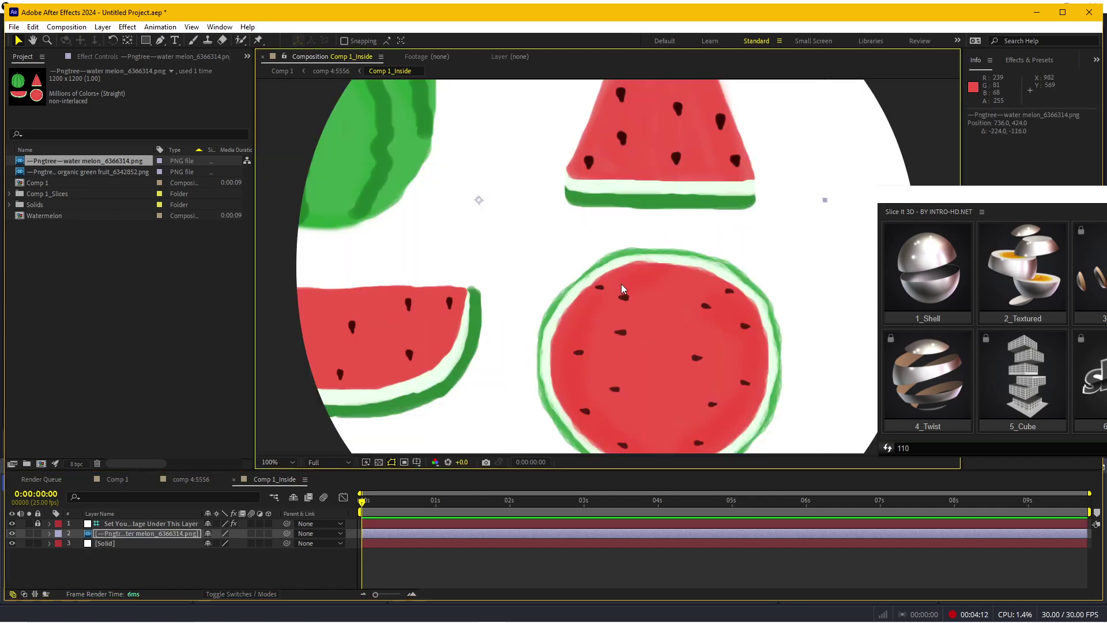
pyautogui.moveTo(606, 294); pyautogui.dragTo(561, 258)
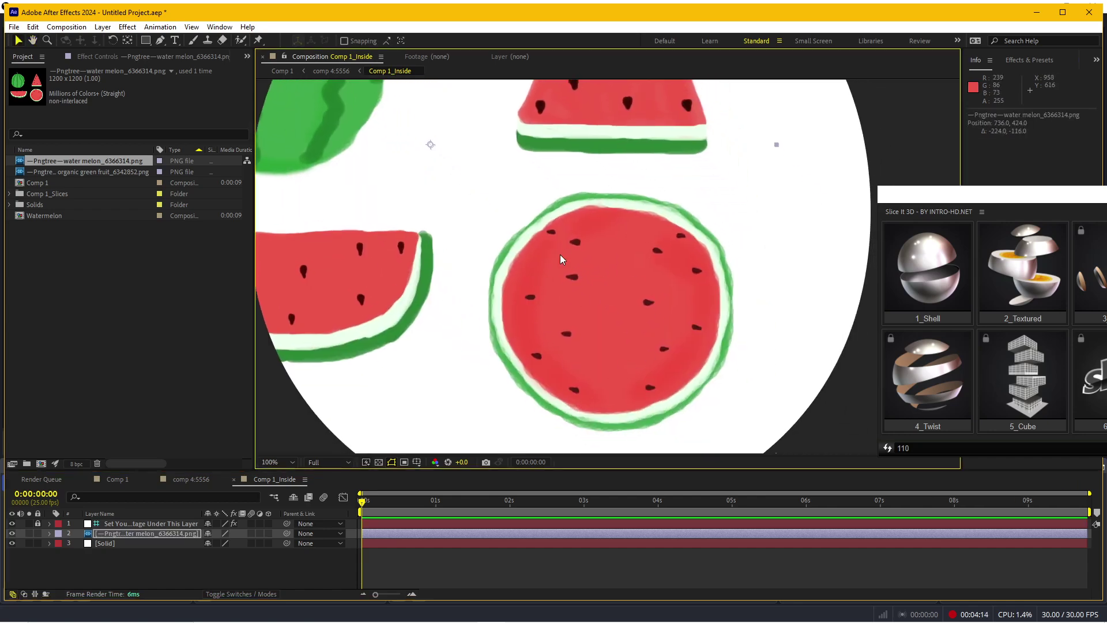
pyautogui.press(',')
pyautogui.press(',')
pyautogui.press(',')
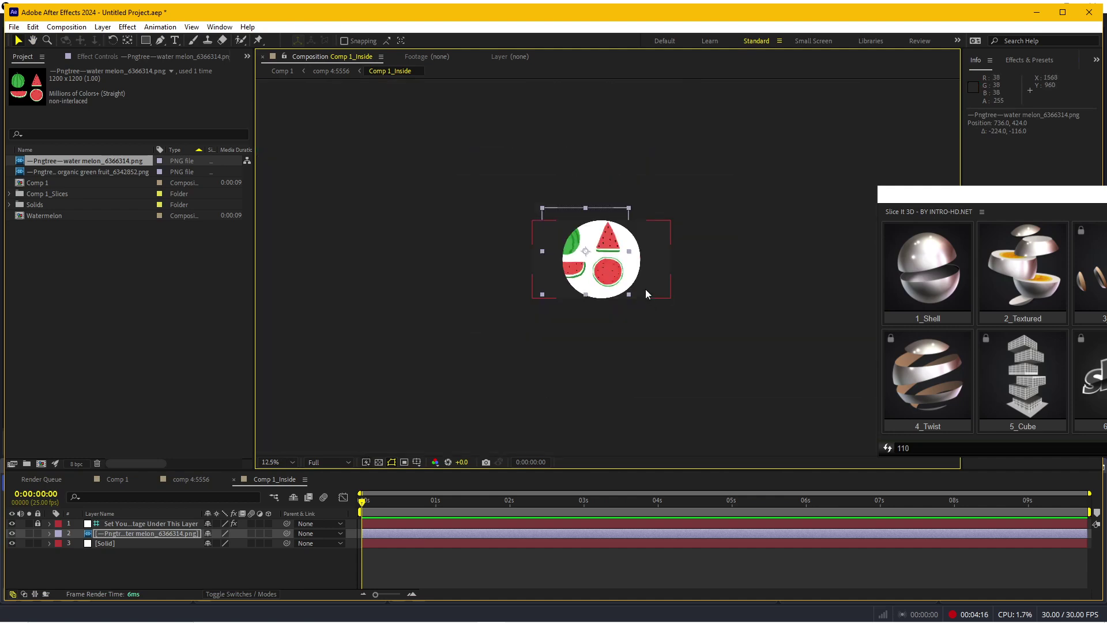
pyautogui.moveTo(649, 148); pyautogui.dragTo(788, 33)
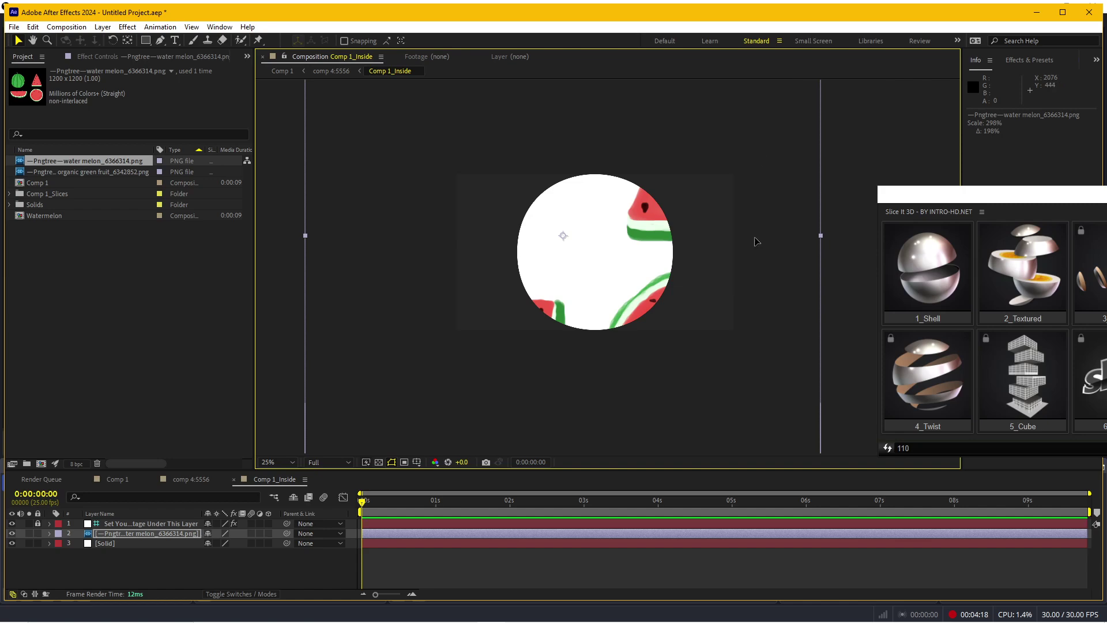
pyautogui.moveTo(752, 239)
pyautogui.mouseDown()
pyautogui.moveTo(639, 137)
pyautogui.moveTo(669, 223)
pyautogui.mouseUp()
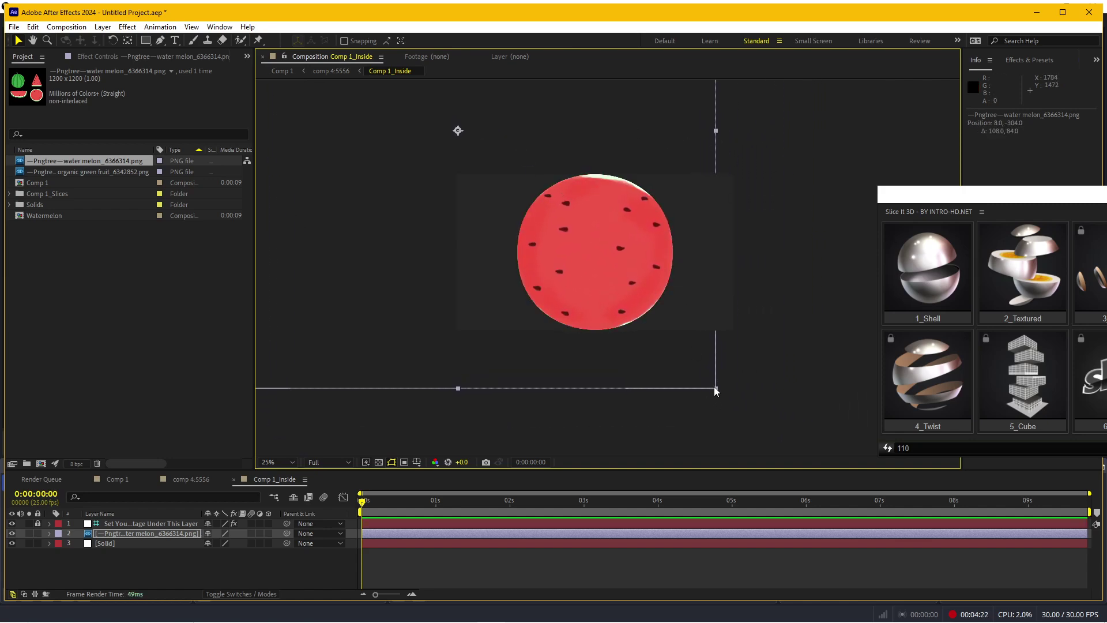
pyautogui.moveTo(716, 388); pyautogui.dragTo(706, 379)
pyautogui.moveTo(637, 305); pyautogui.dragTo(643, 308)
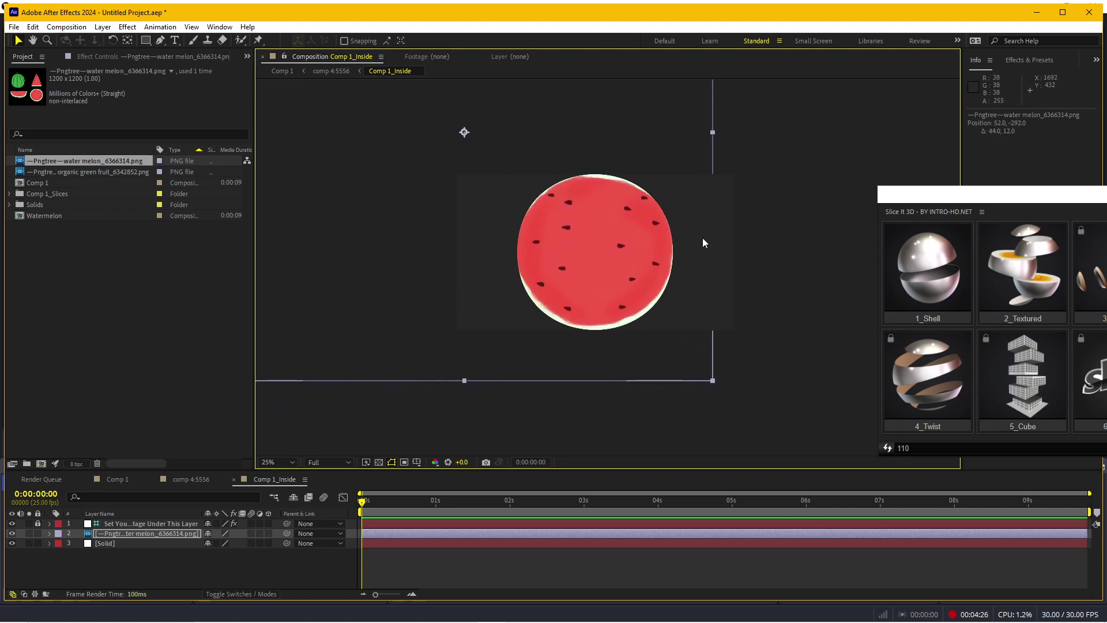
# In Comp 1, drag the slices apart to preview their red seeded insides
pyautogui.click(117, 479)
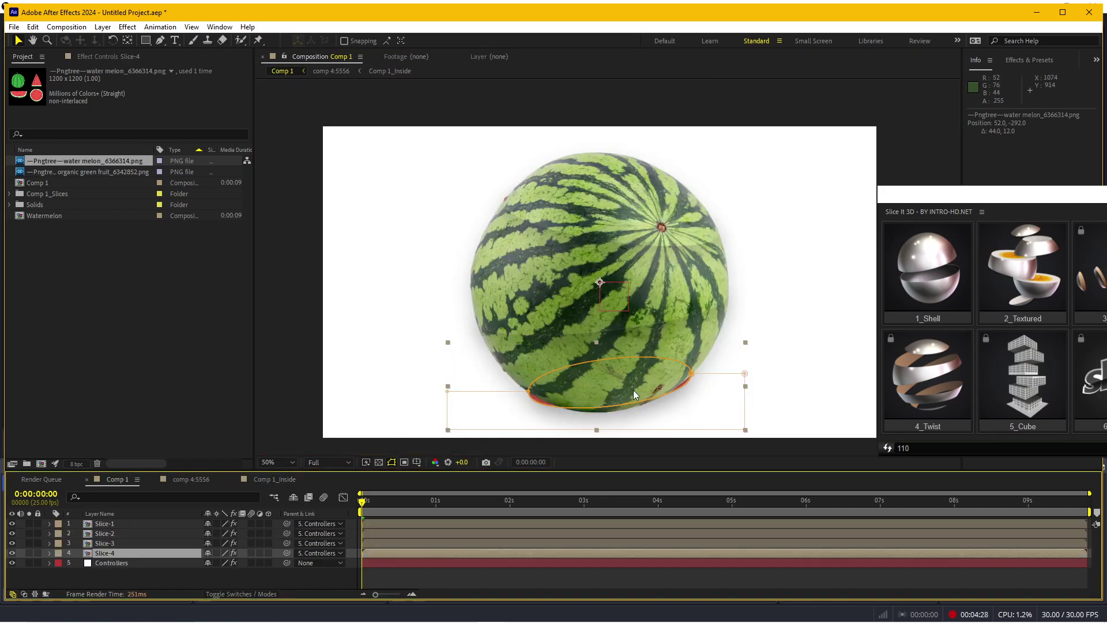
pyautogui.moveTo(504, 286); pyautogui.dragTo(392, 278)
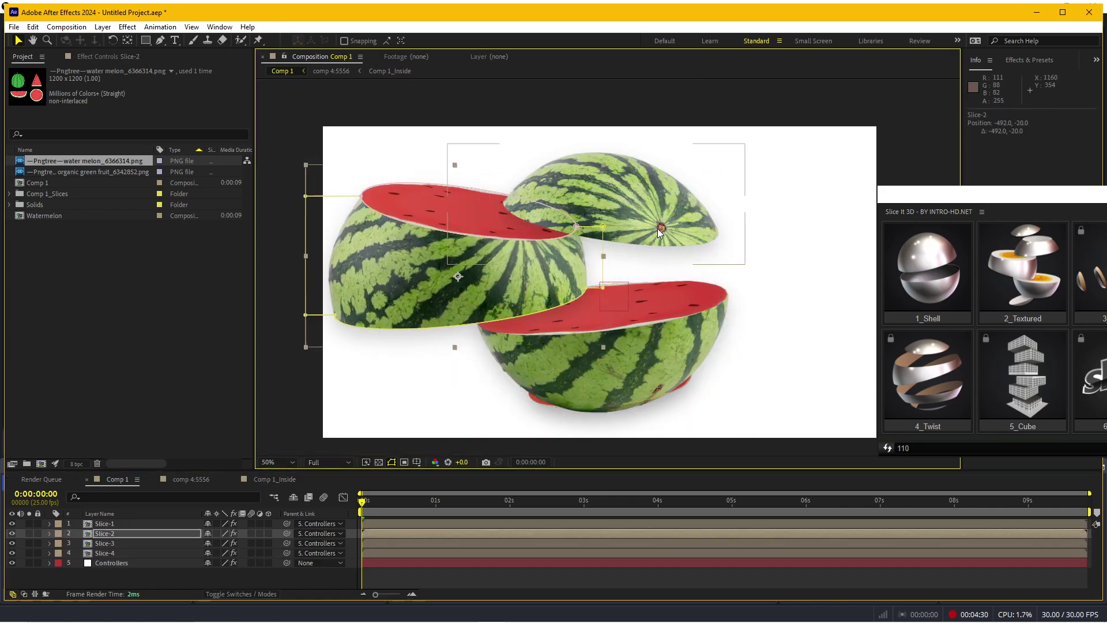
pyautogui.moveTo(624, 355)
pyautogui.mouseDown()
pyautogui.moveTo(649, 342)
pyautogui.moveTo(576, 347)
pyautogui.mouseUp()
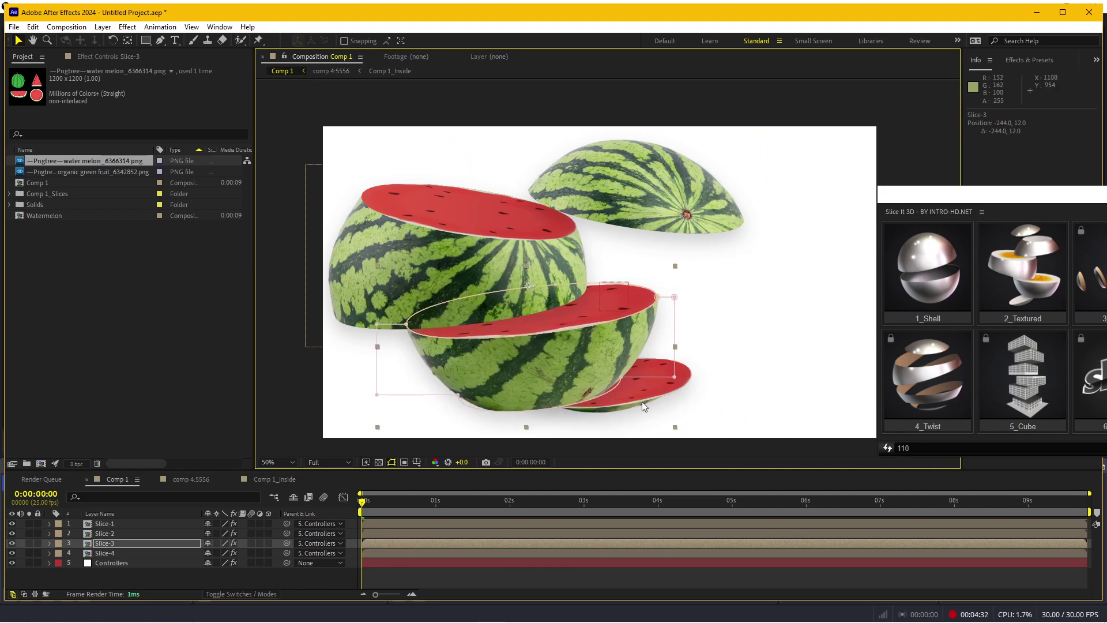
pyautogui.moveTo(642, 401)
pyautogui.mouseDown()
pyautogui.moveTo(797, 359)
pyautogui.moveTo(798, 371)
pyautogui.mouseUp()
pyautogui.click(728, 578)
# Restore the watermelon to one whole, unsliced ball
pyautogui.scroll(4, 667, 259)
pyautogui.scroll(-2, 686, 272)
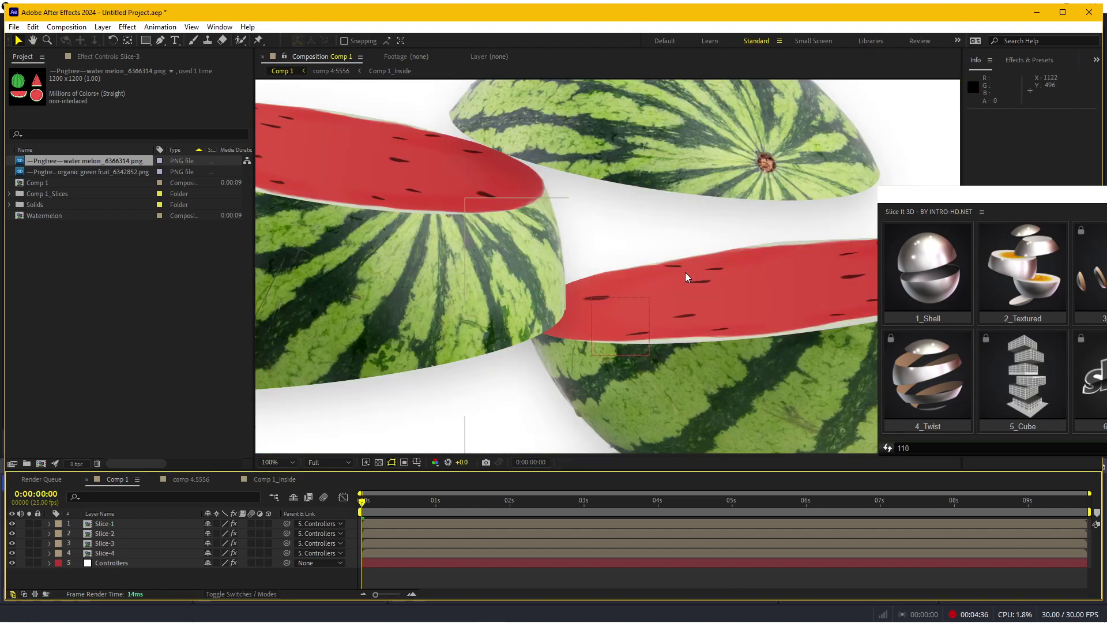
pyautogui.scroll(-2, 685, 272)
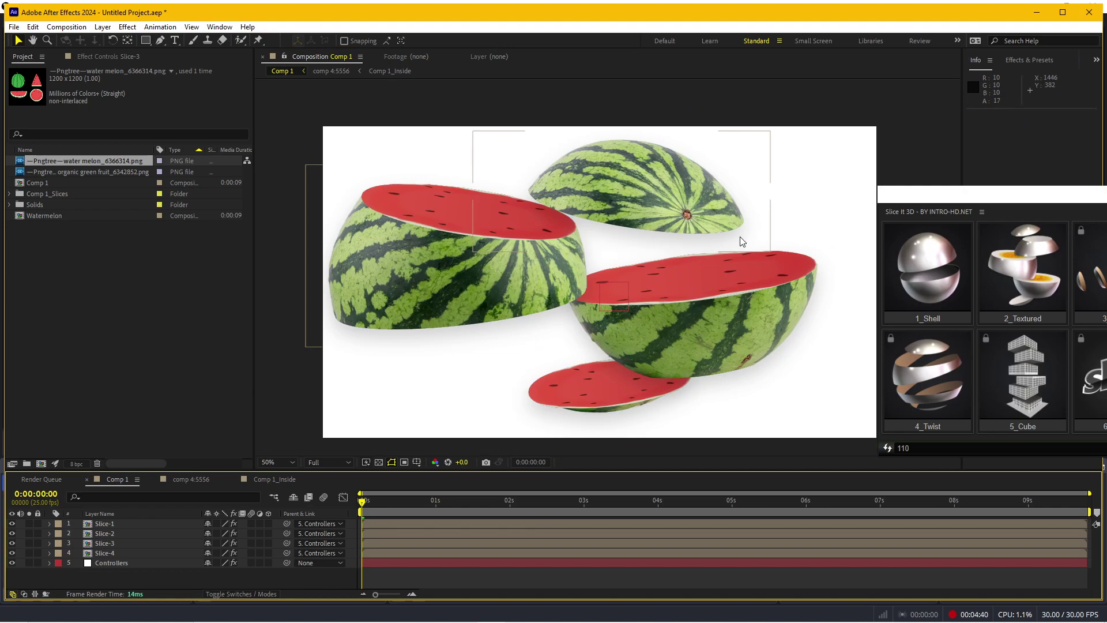
pyautogui.scroll(-1, 716, 249)
pyautogui.scroll(1, 713, 250)
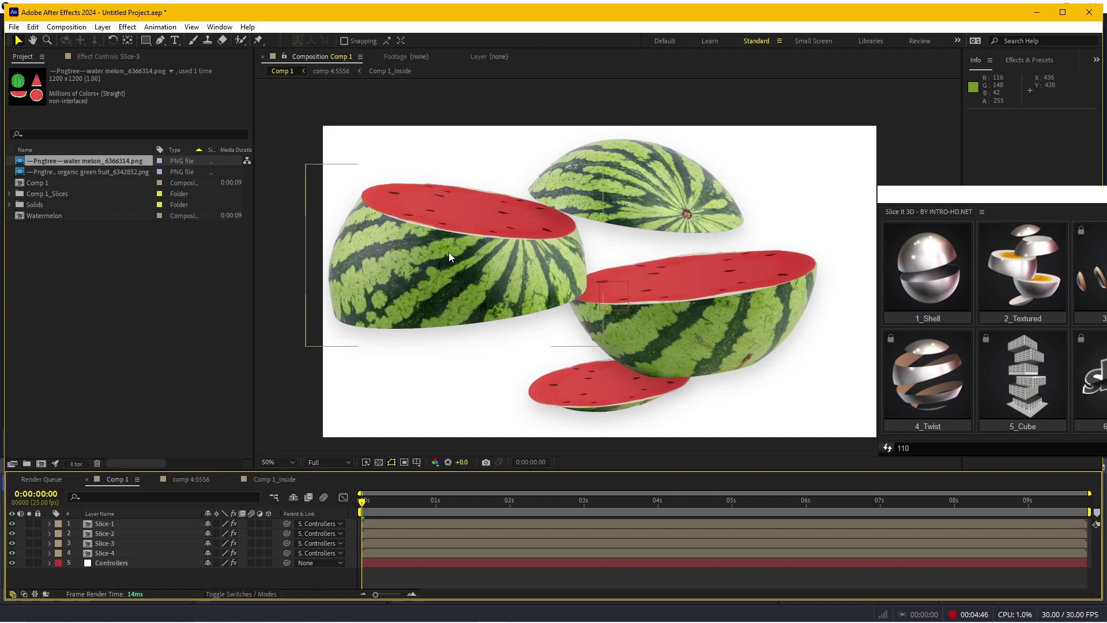
pyautogui.moveTo(449, 252); pyautogui.dragTo(450, 249)
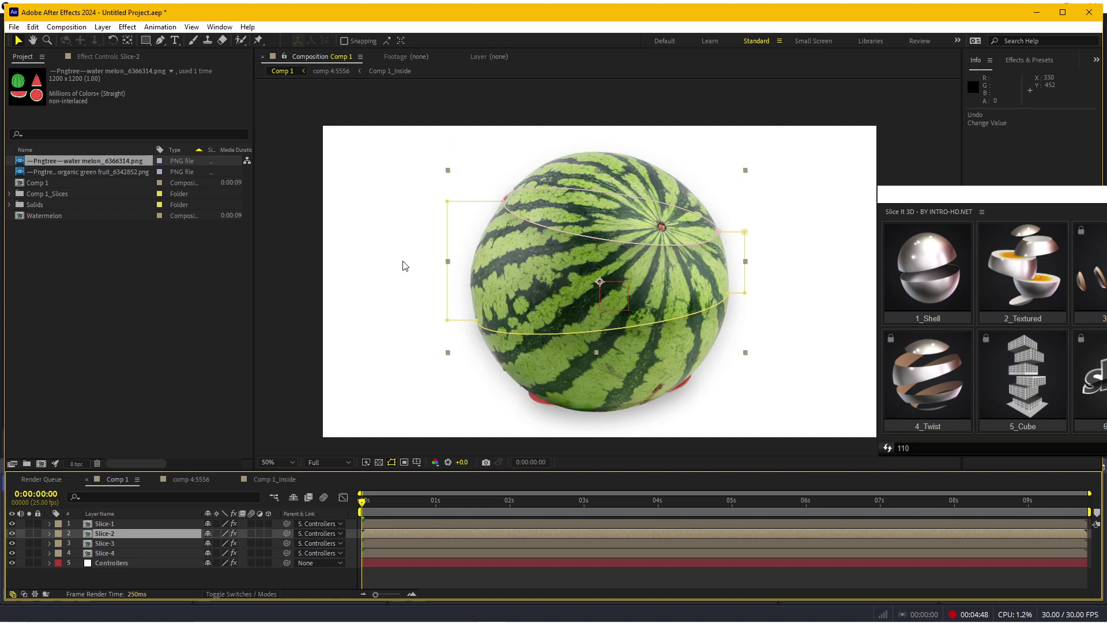
# Preview the Controllers Settings effect's Rotation, X Offset and Y Offset, undoing each change
pyautogui.click(135, 563)
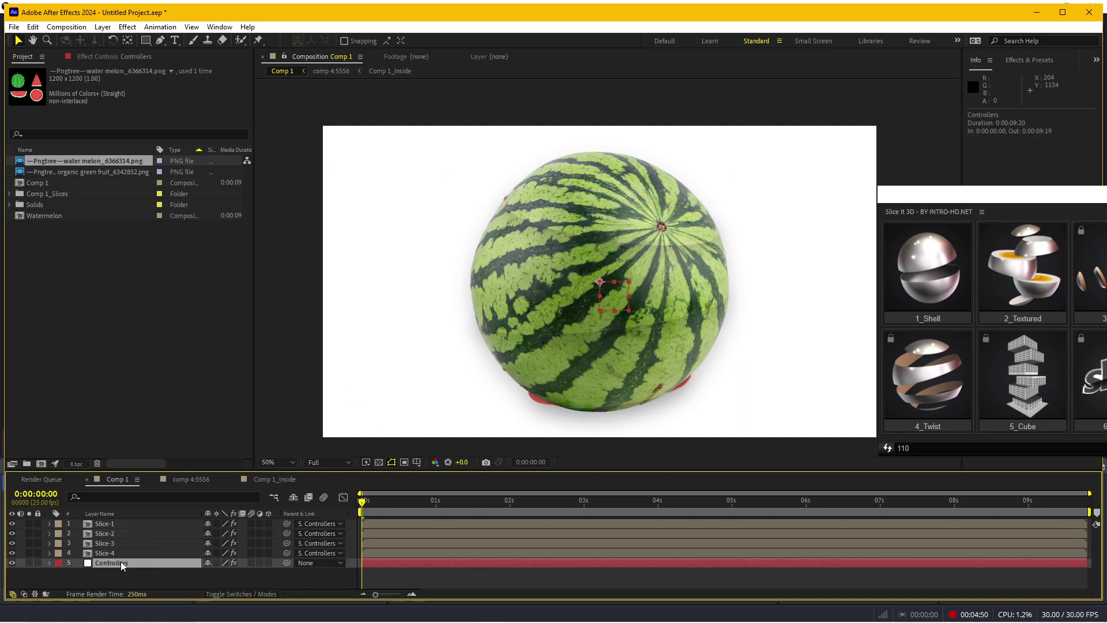
pyautogui.click(107, 57)
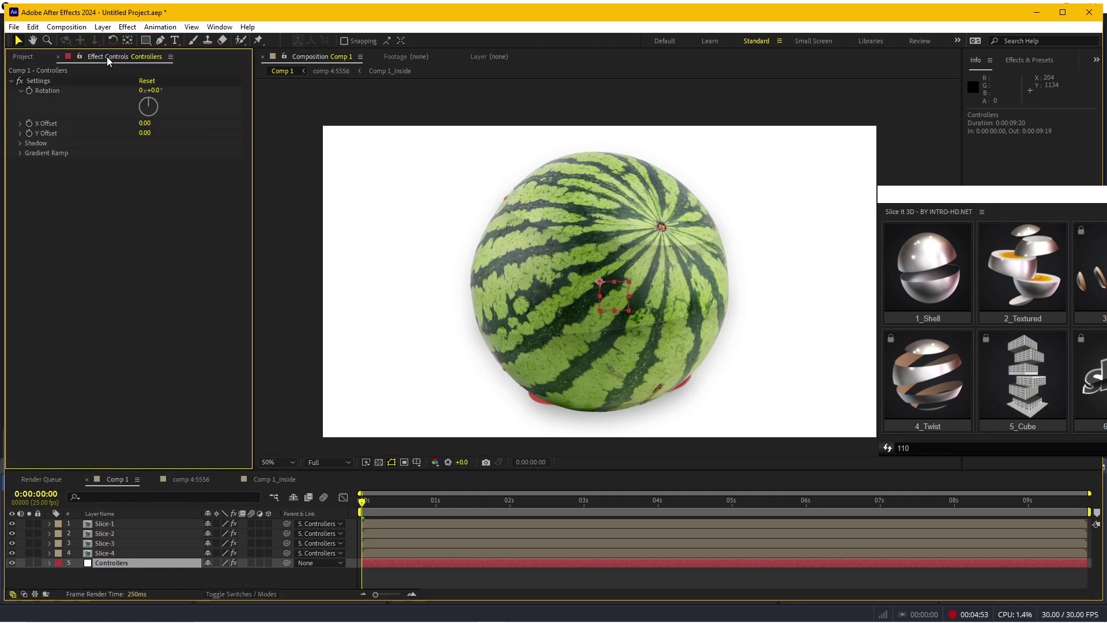
pyautogui.click(41, 80)
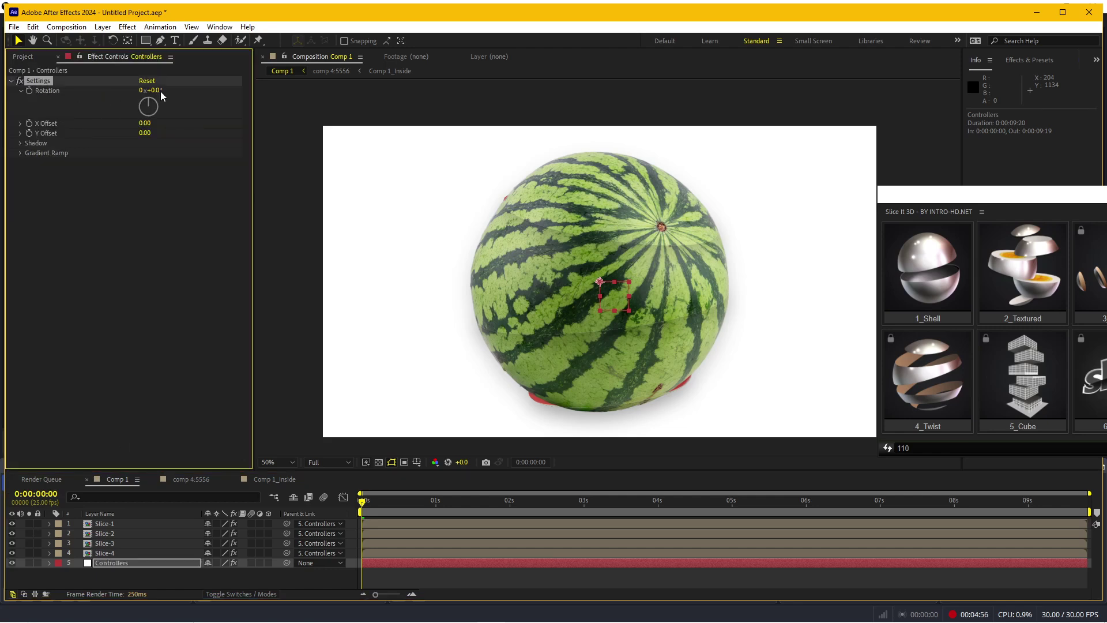
pyautogui.moveTo(161, 90)
pyautogui.mouseDown()
pyautogui.moveTo(323, 97)
pyautogui.moveTo(240, 100)
pyautogui.mouseUp()
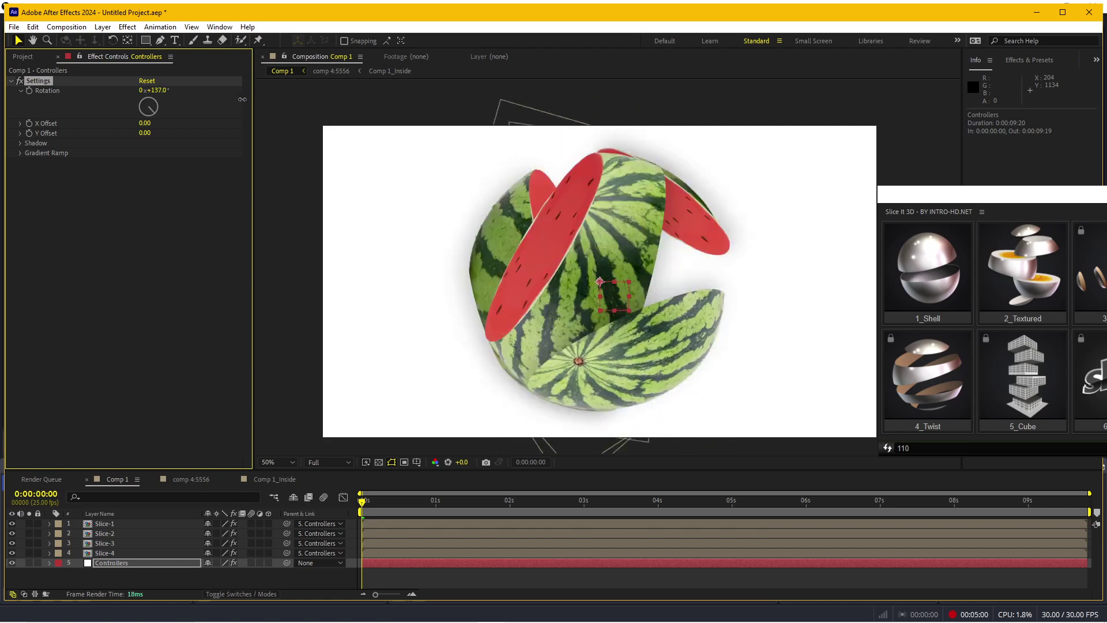
pyautogui.hotkey('ctrl', 'z')
pyautogui.moveTo(144, 123)
pyautogui.mouseDown()
pyautogui.moveTo(259, 127)
pyautogui.moveTo(63, 152)
pyautogui.mouseUp()
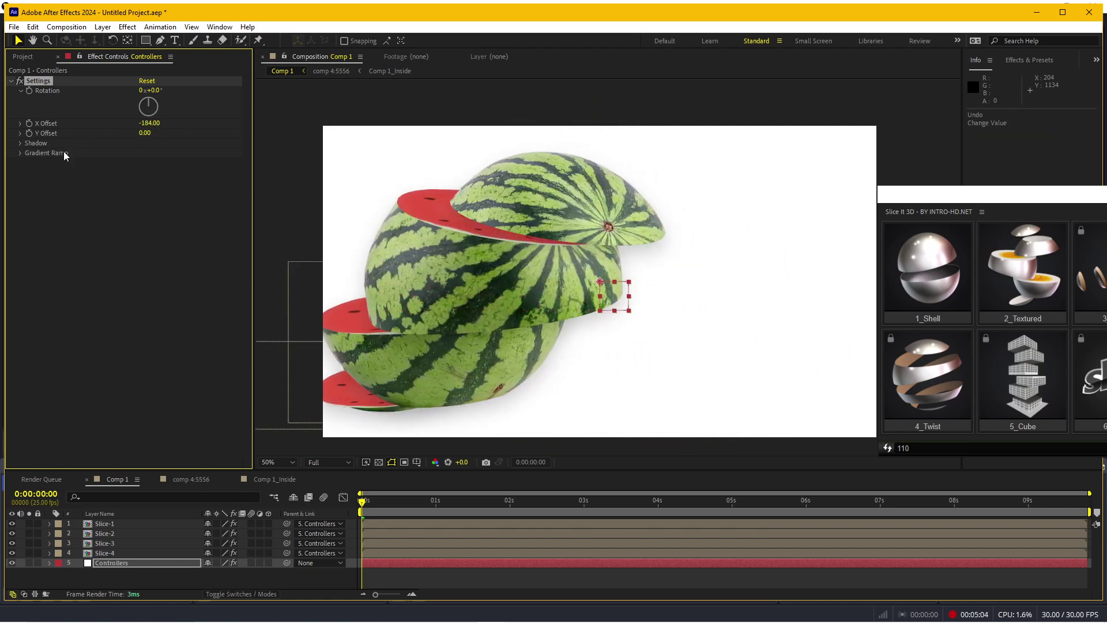
pyautogui.hotkey('ctrl', 'z')
pyautogui.moveTo(144, 134); pyautogui.dragTo(218, 143)
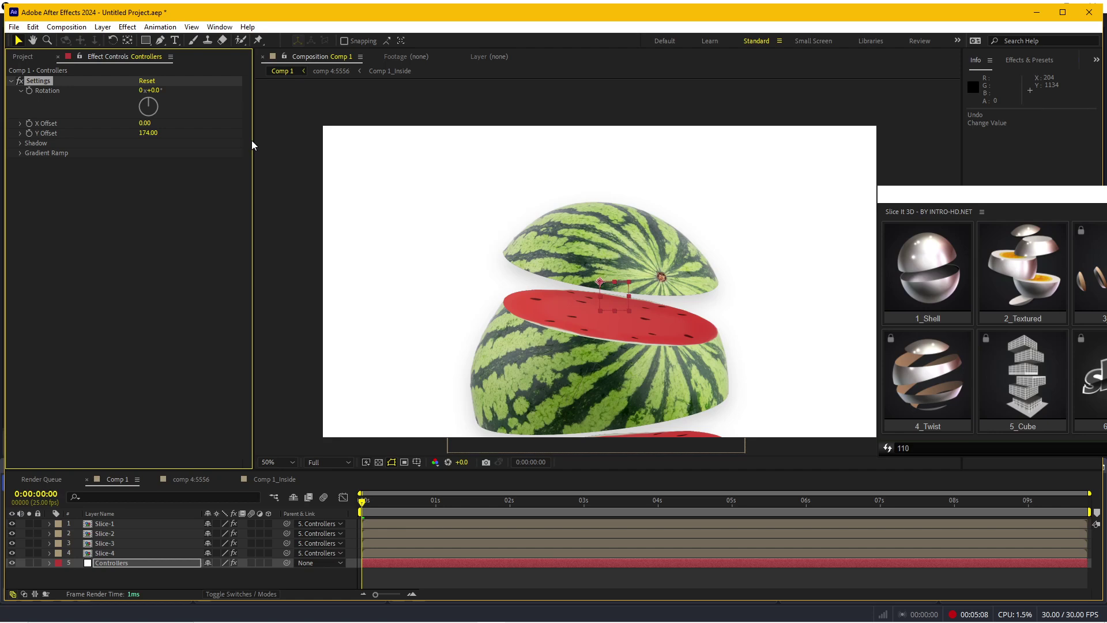
pyautogui.hotkey('ctrl', 'z')
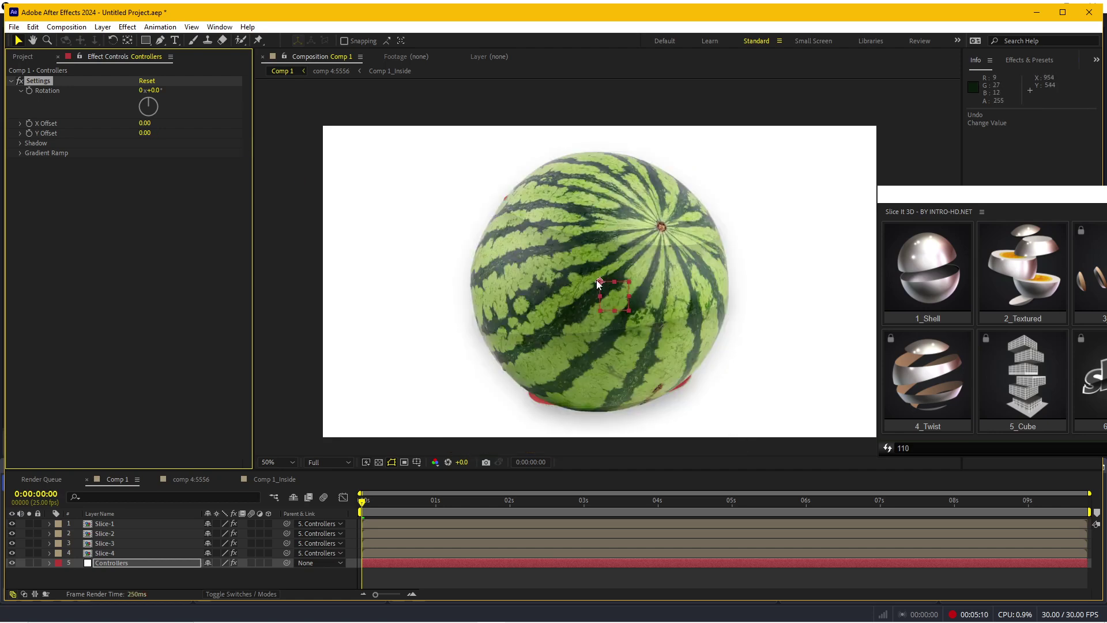
# Move the melon up and right, and spiral the slices with X Offset 46, Y Offset 55
pyautogui.click(598, 255)
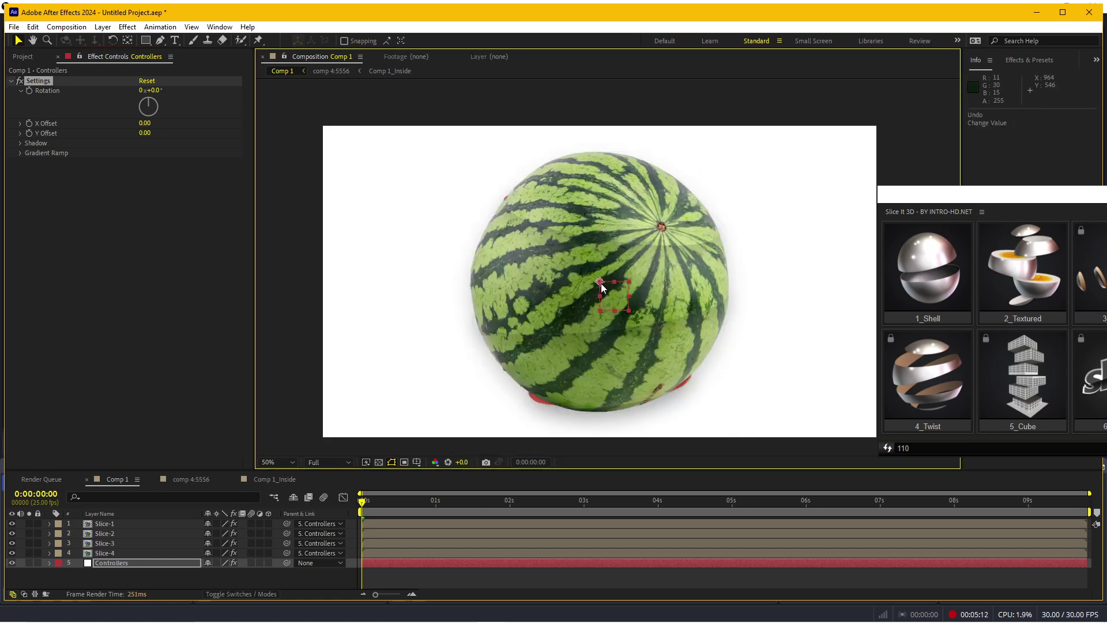
pyautogui.click(113, 564)
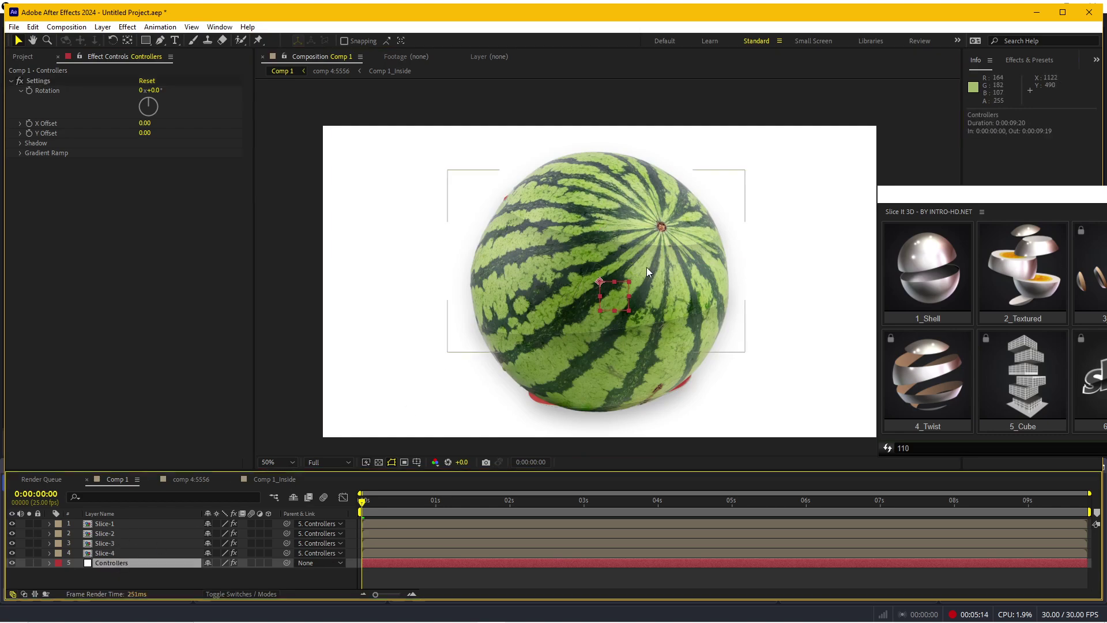
pyautogui.moveTo(598, 283); pyautogui.dragTo(607, 248)
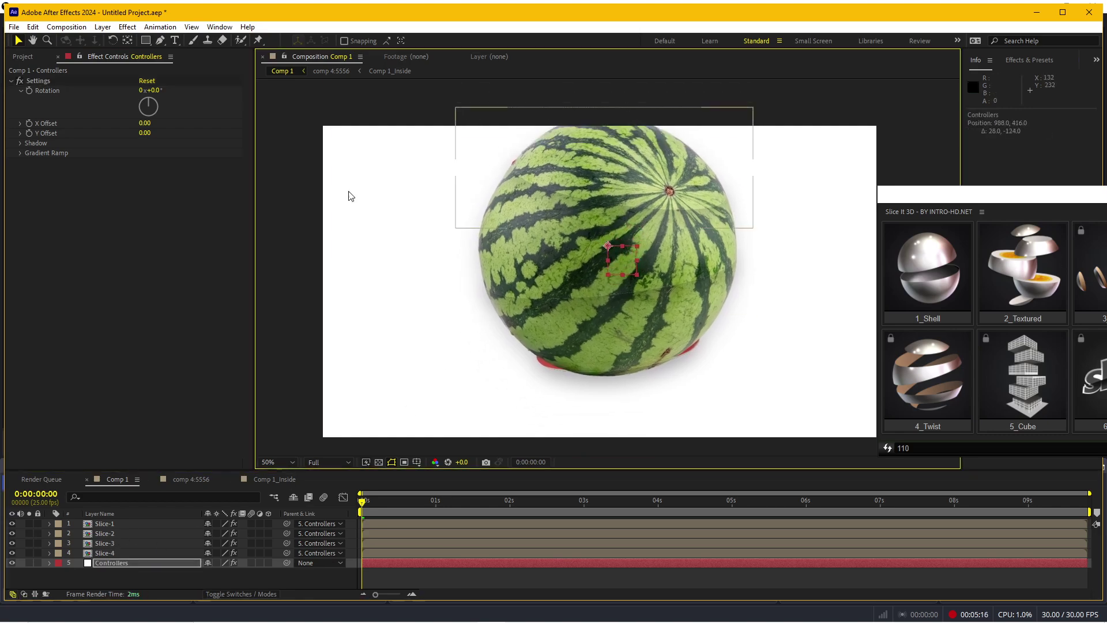
pyautogui.moveTo(145, 133)
pyautogui.mouseDown()
pyautogui.moveTo(192, 137)
pyautogui.moveTo(183, 149)
pyautogui.moveTo(209, 128)
pyautogui.mouseUp()
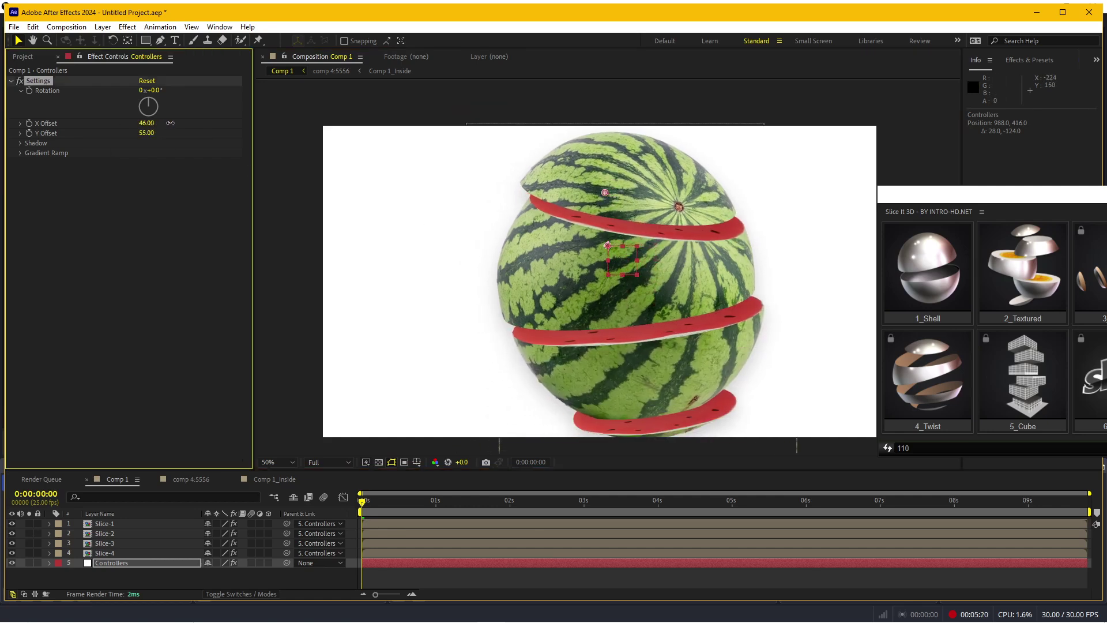
# With X Offset at 112, raise the drop shadow to Opacity 25 and Distance 31
pyautogui.click(21, 143)
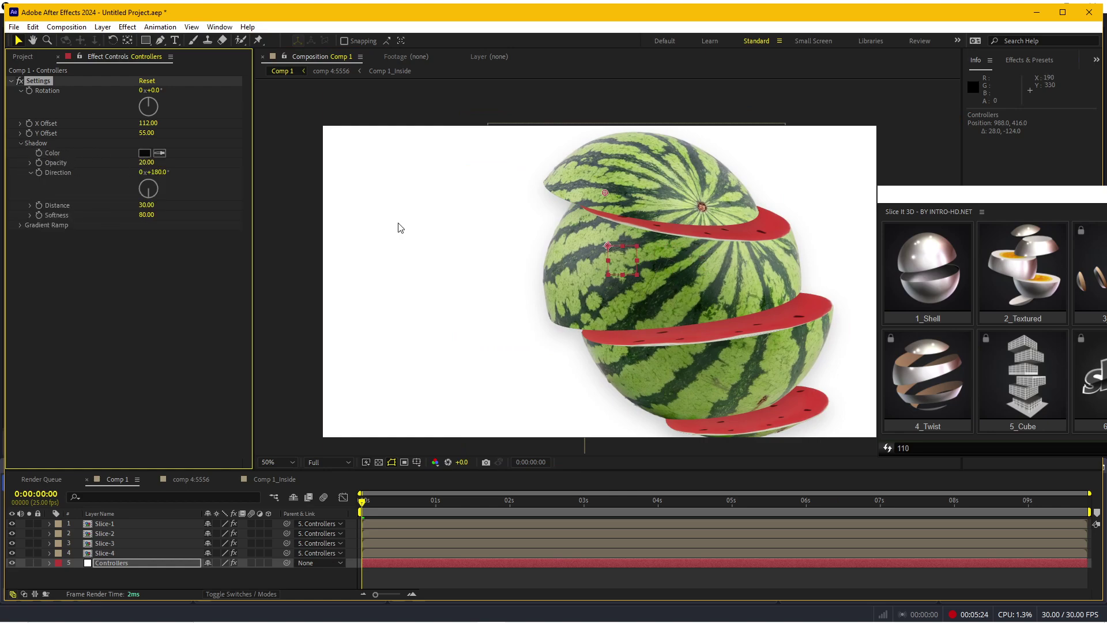
pyautogui.scroll(3, 617, 284)
pyautogui.scroll(-3, 634, 214)
pyautogui.moveTo(145, 163)
pyautogui.mouseDown()
pyautogui.moveTo(161, 173)
pyautogui.moveTo(148, 212)
pyautogui.mouseUp()
pyautogui.click(20, 225)
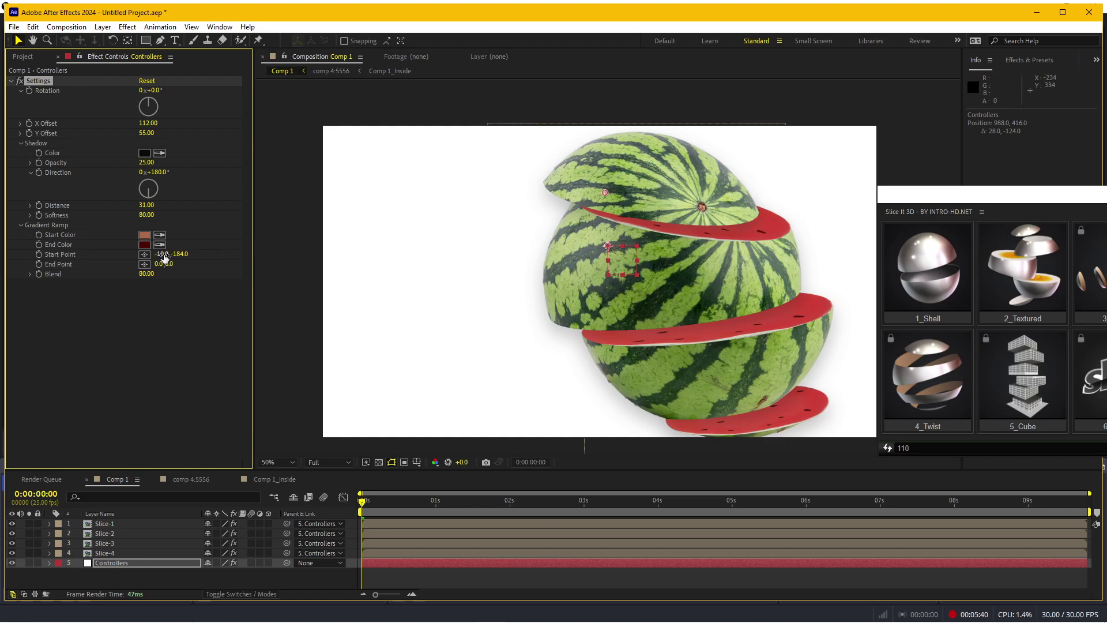
# Move the Controllers layer's spiral-sliced melon left and up, nearer the white frame's centre
pyautogui.click(21, 225)
pyautogui.scroll(2, 519, 243)
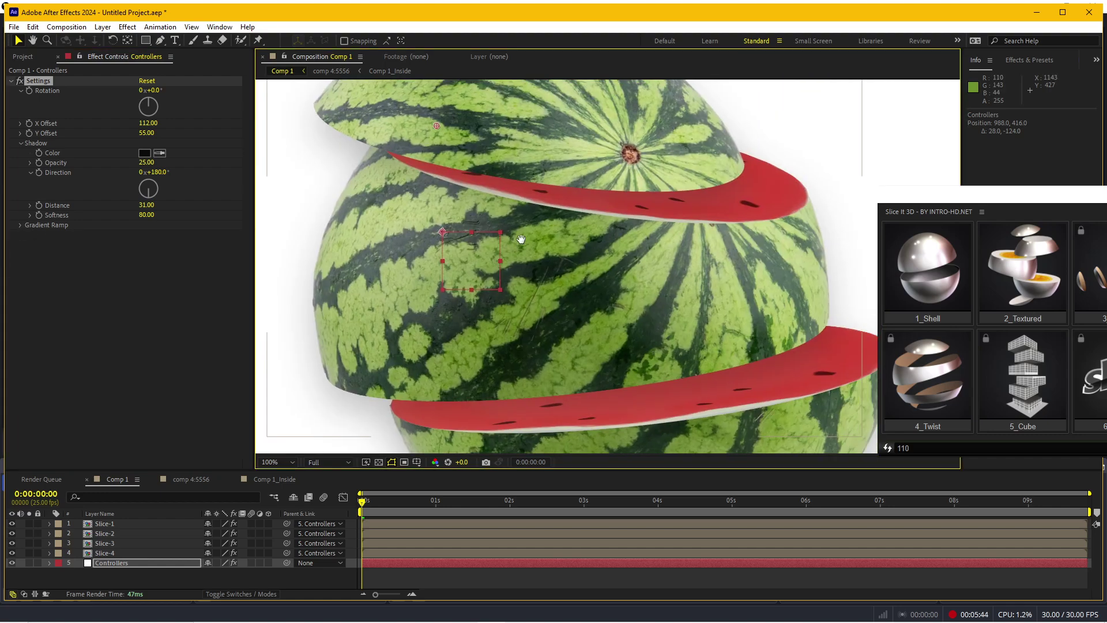
pyautogui.scroll(-3, 501, 240)
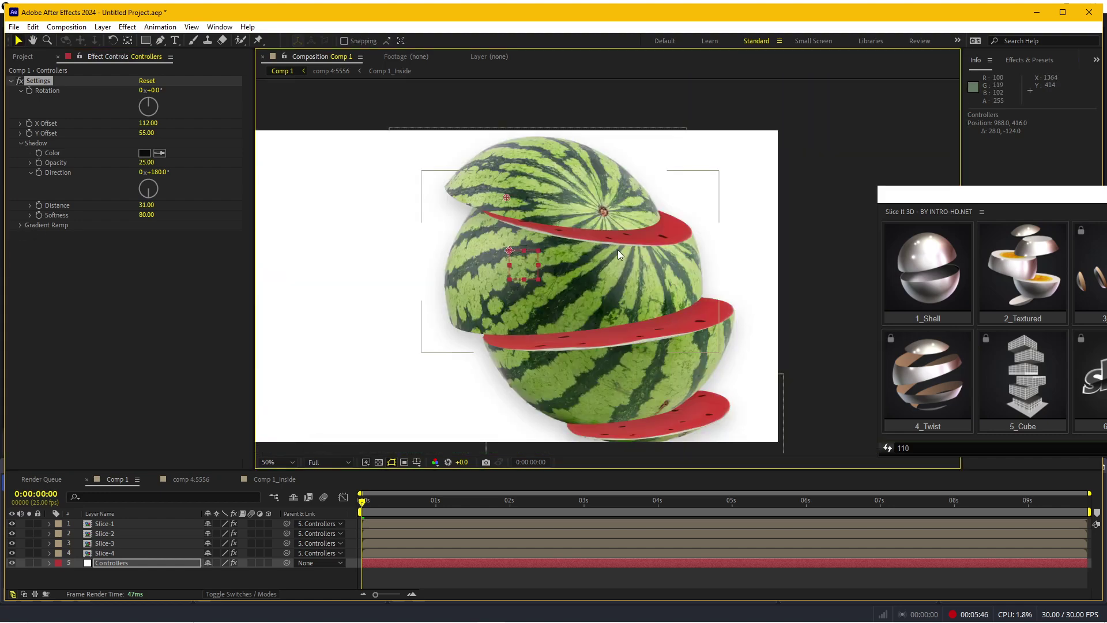
pyautogui.moveTo(602, 253); pyautogui.dragTo(692, 217)
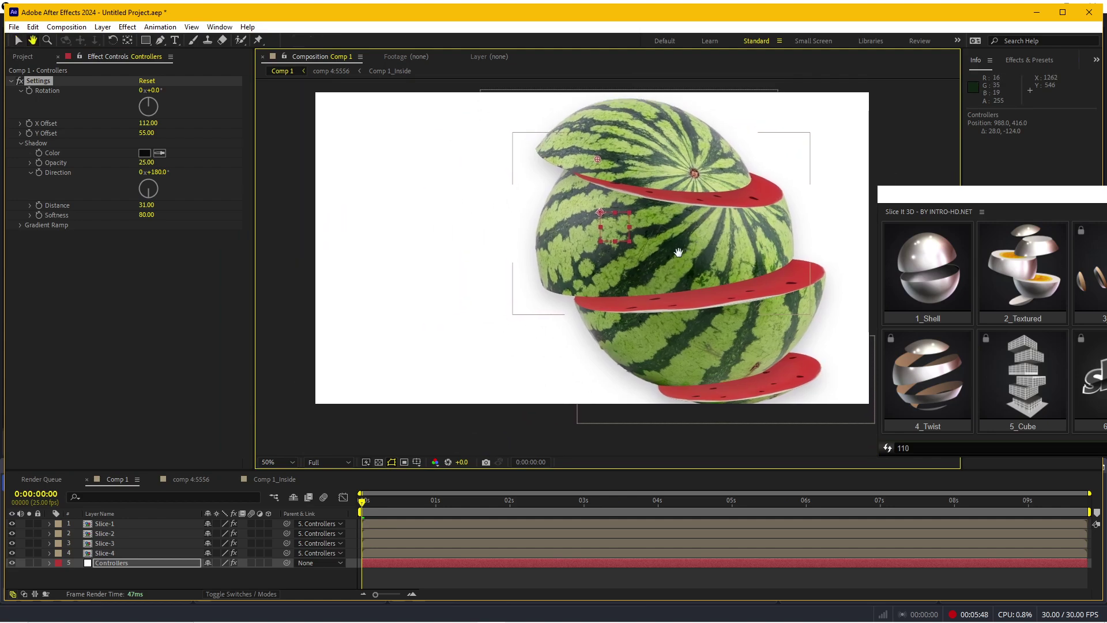
pyautogui.moveTo(561, 282); pyautogui.dragTo(545, 309)
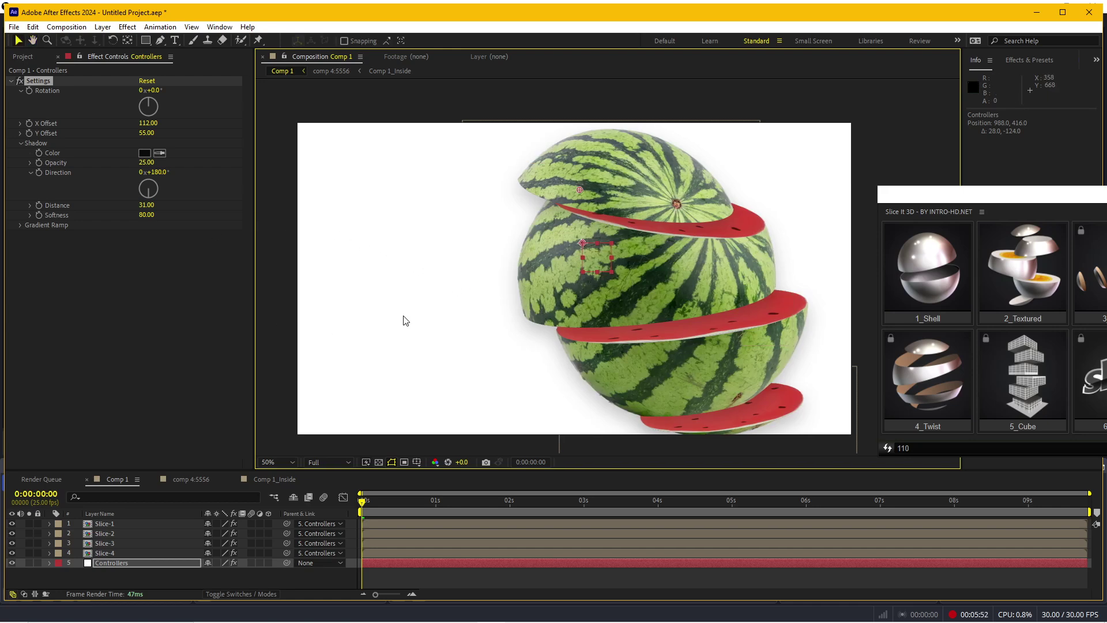
pyautogui.moveTo(577, 290); pyautogui.dragTo(582, 284)
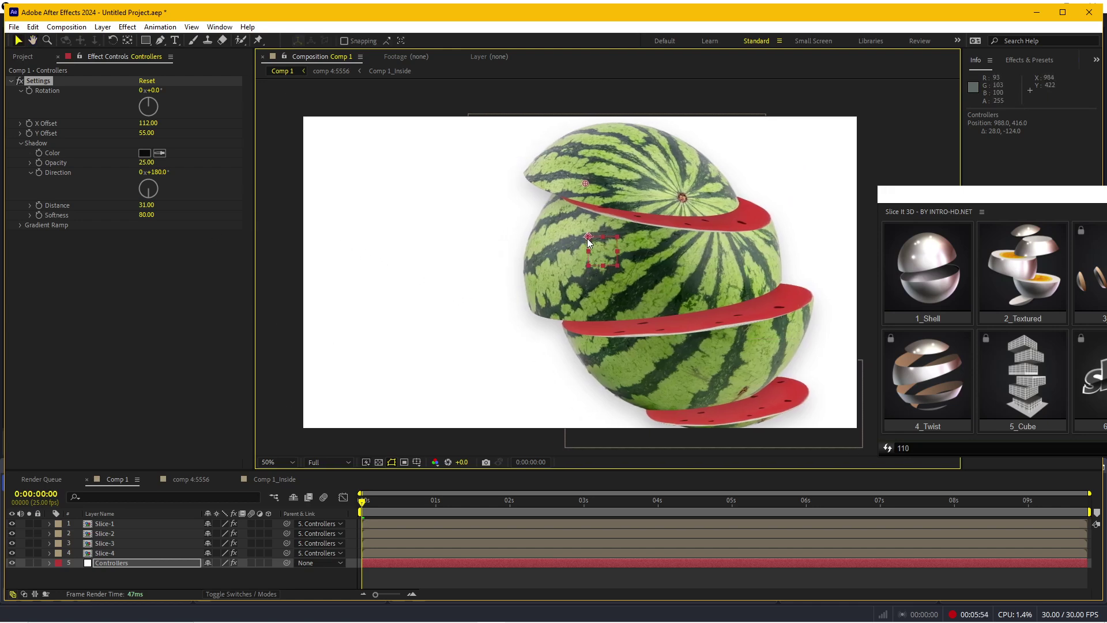
pyautogui.moveTo(587, 236); pyautogui.dragTo(583, 214)
pyautogui.hotkey('ctrl', 'z')
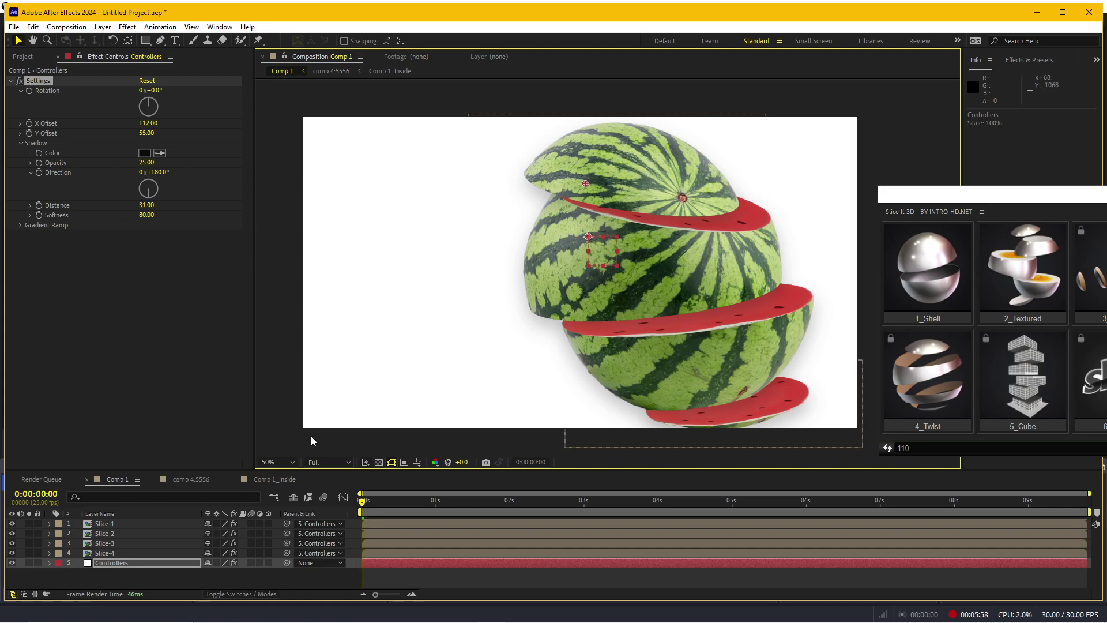
pyautogui.click(119, 562)
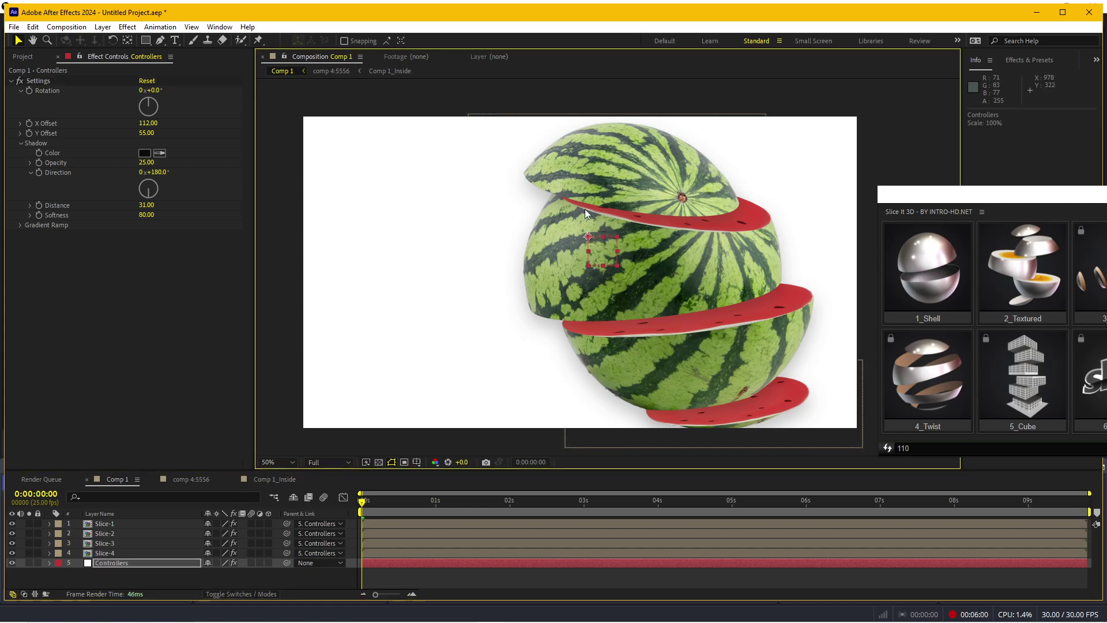
pyautogui.moveTo(587, 237); pyautogui.dragTo(531, 225)
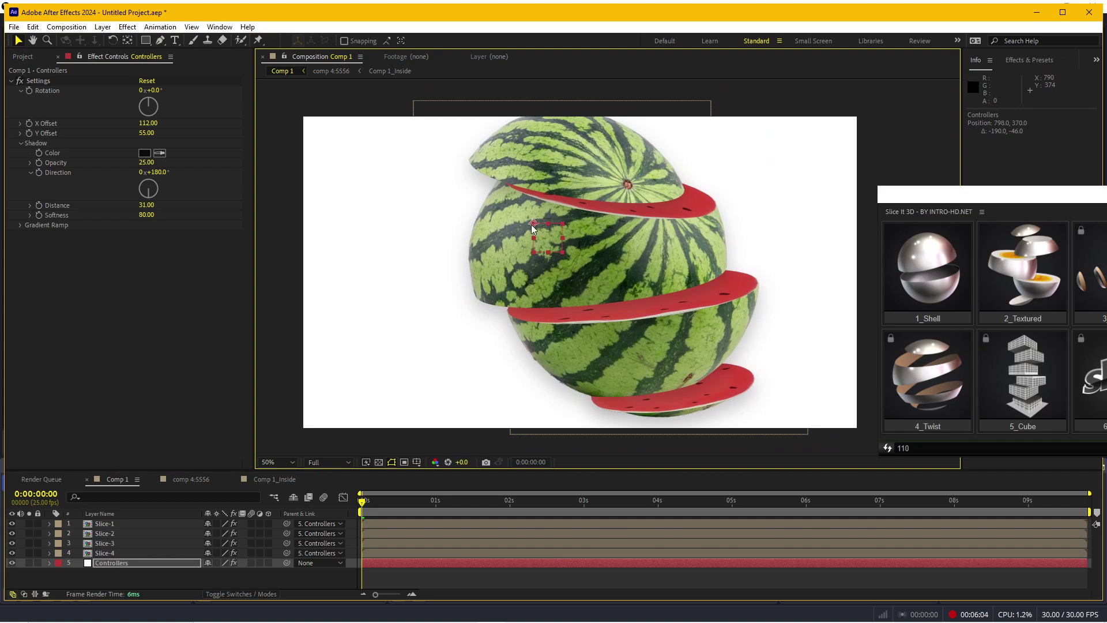